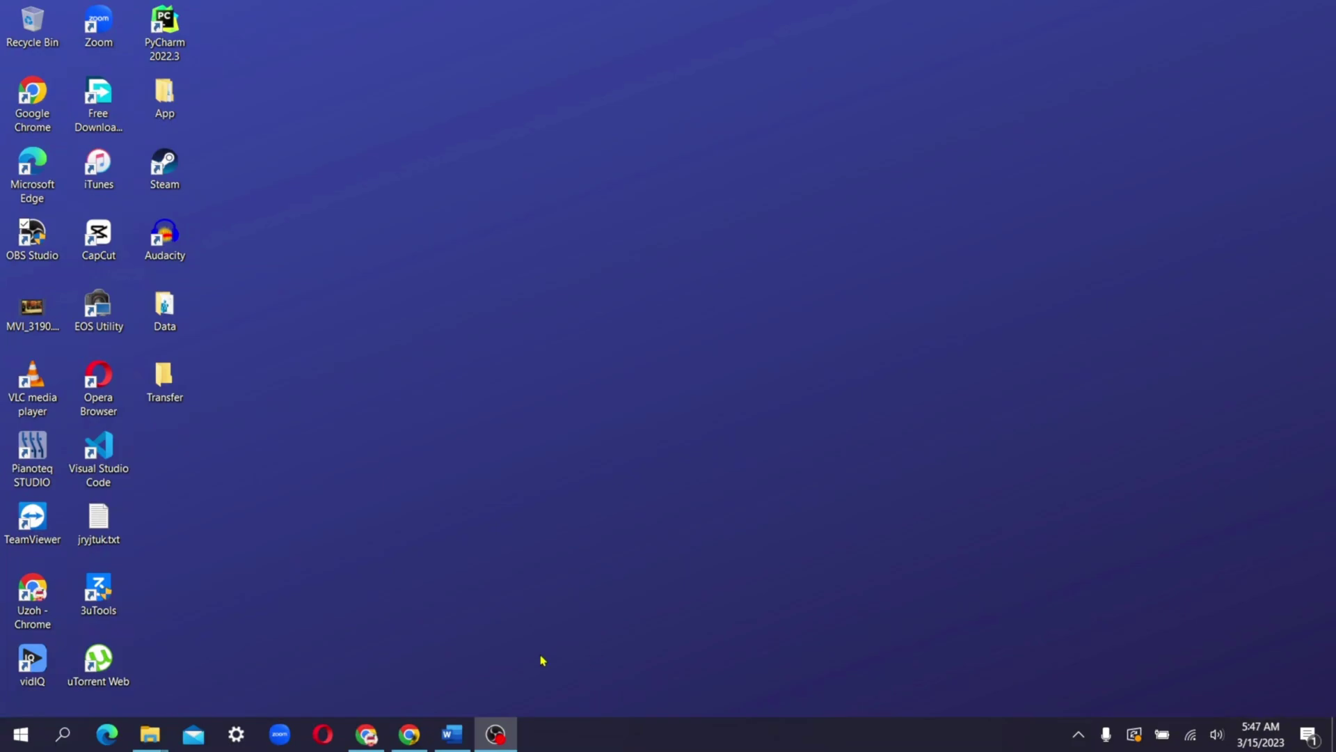
Open Control Panel from search and go to the Manage Accounts list of user accounts.
mouse_move(382, 741)
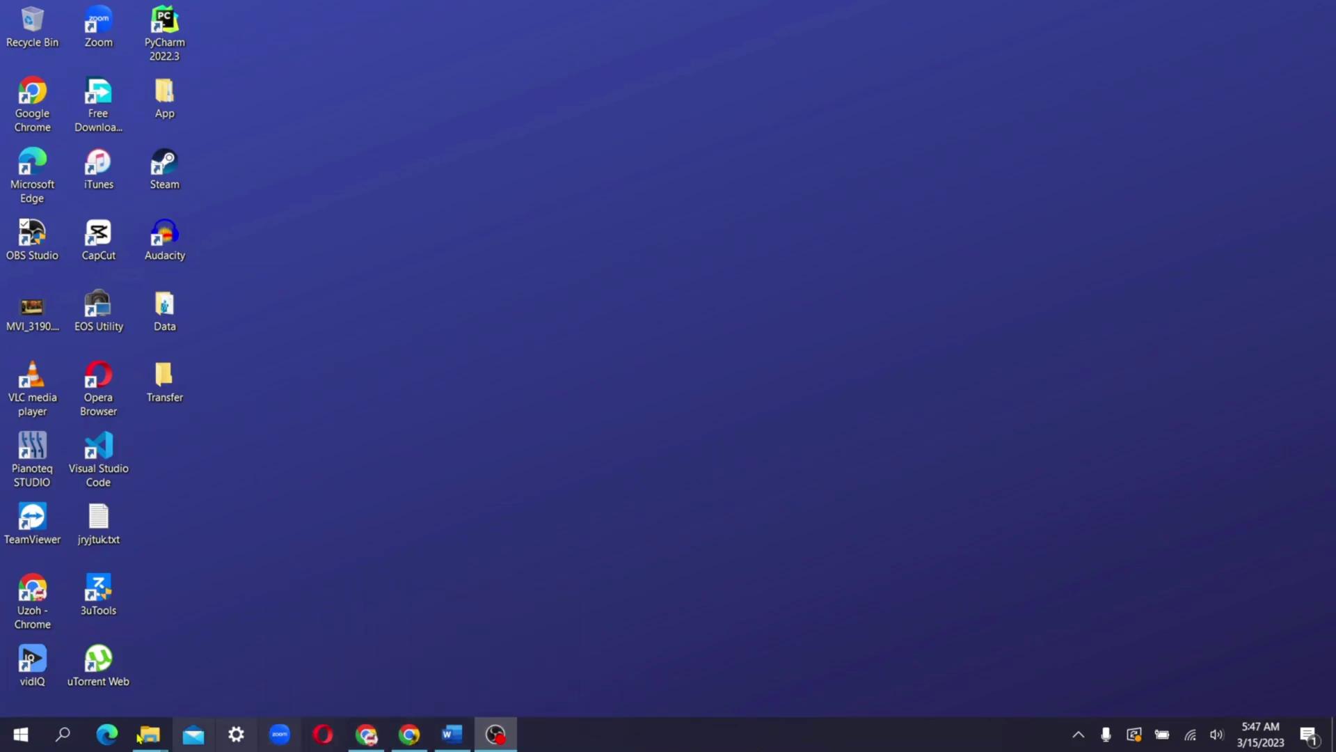
left_click(64, 736)
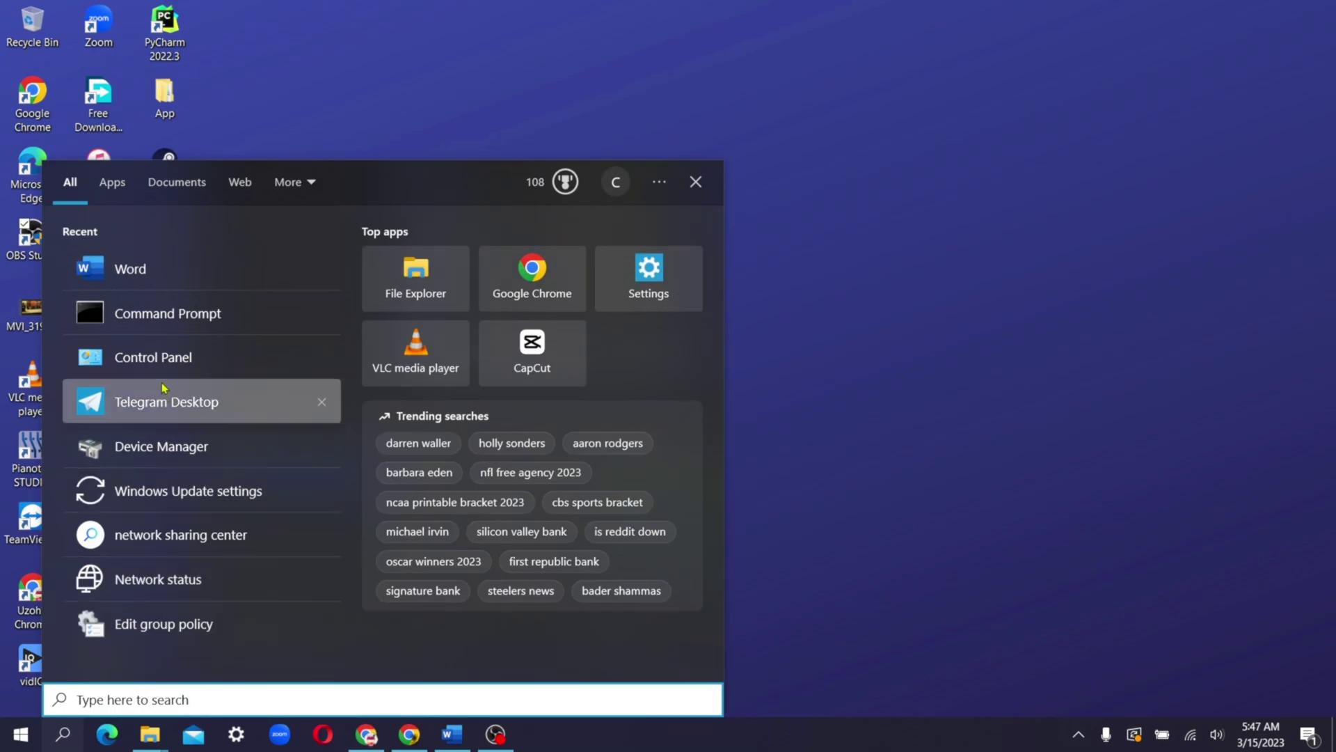
left_click(150, 358)
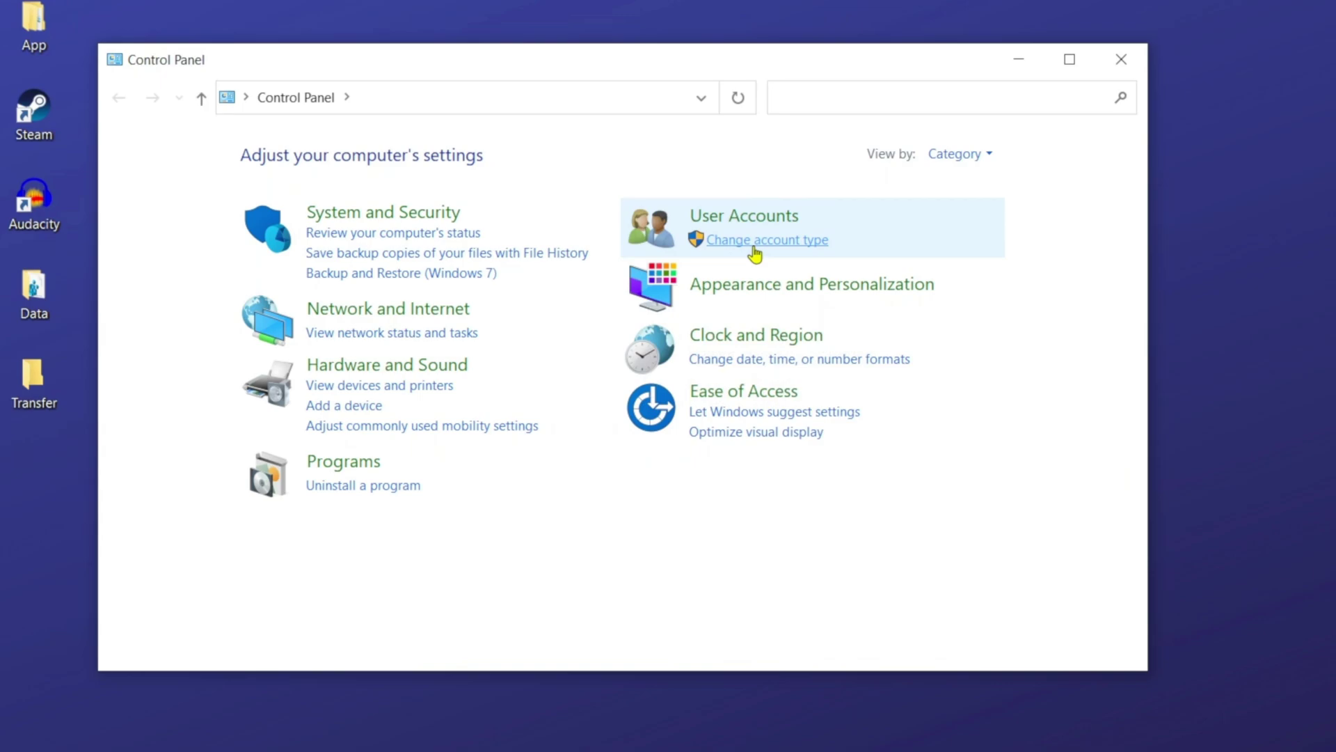
left_click(755, 255)
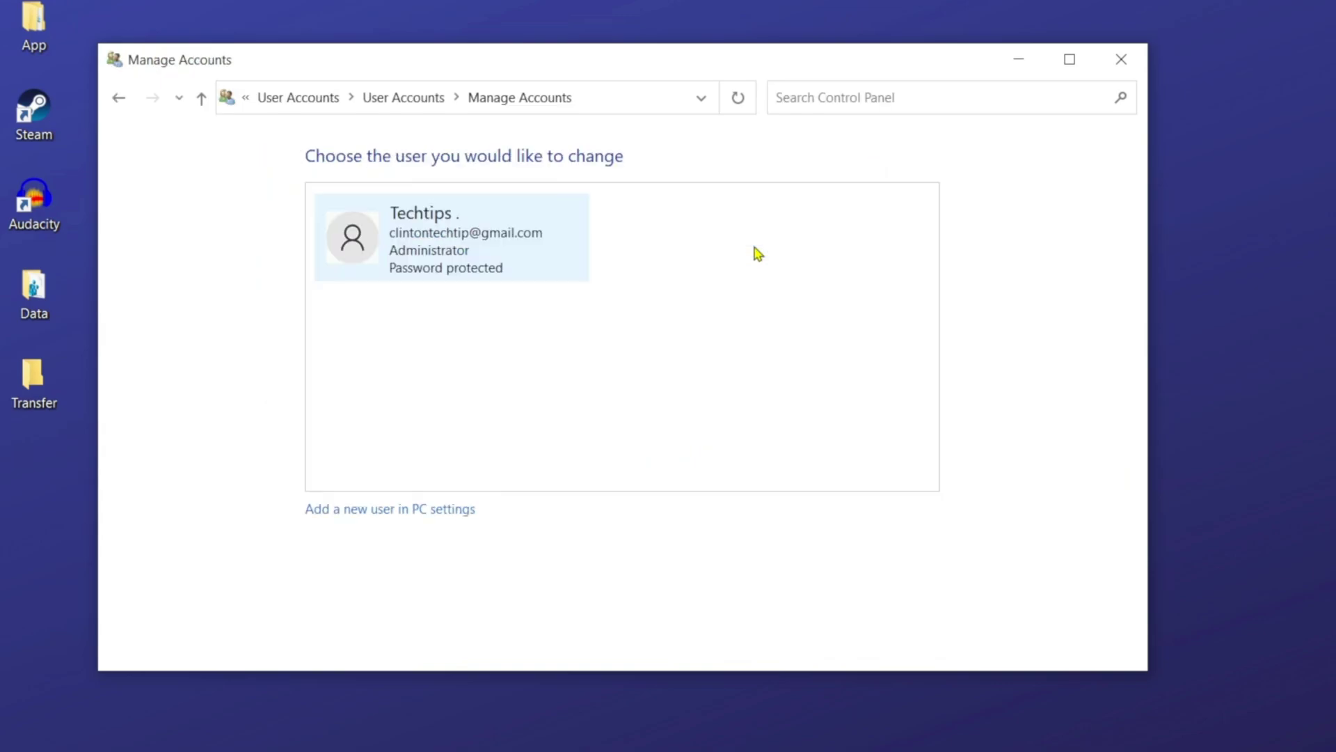
In PC settings' Family & other users, choose 'Add someone else to this PC'.
left_click(399, 518)
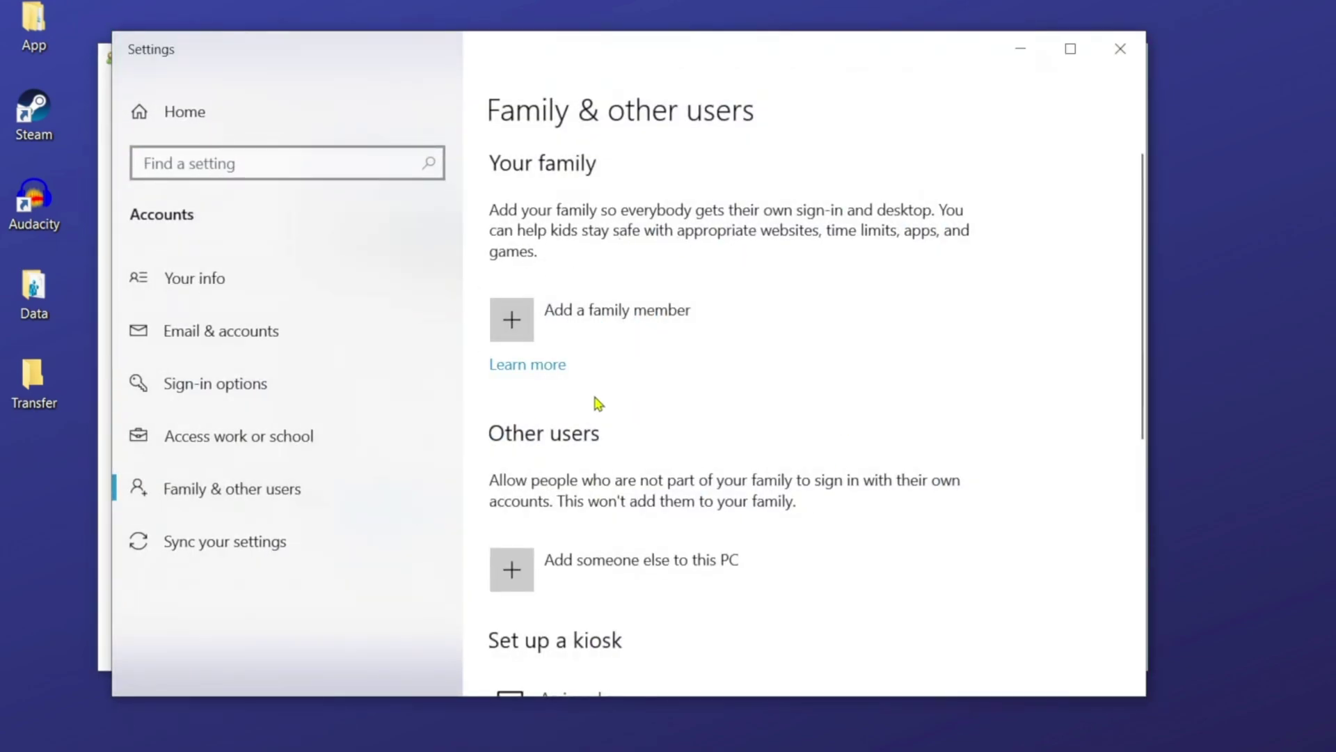
scroll(590, 398, "down", 3)
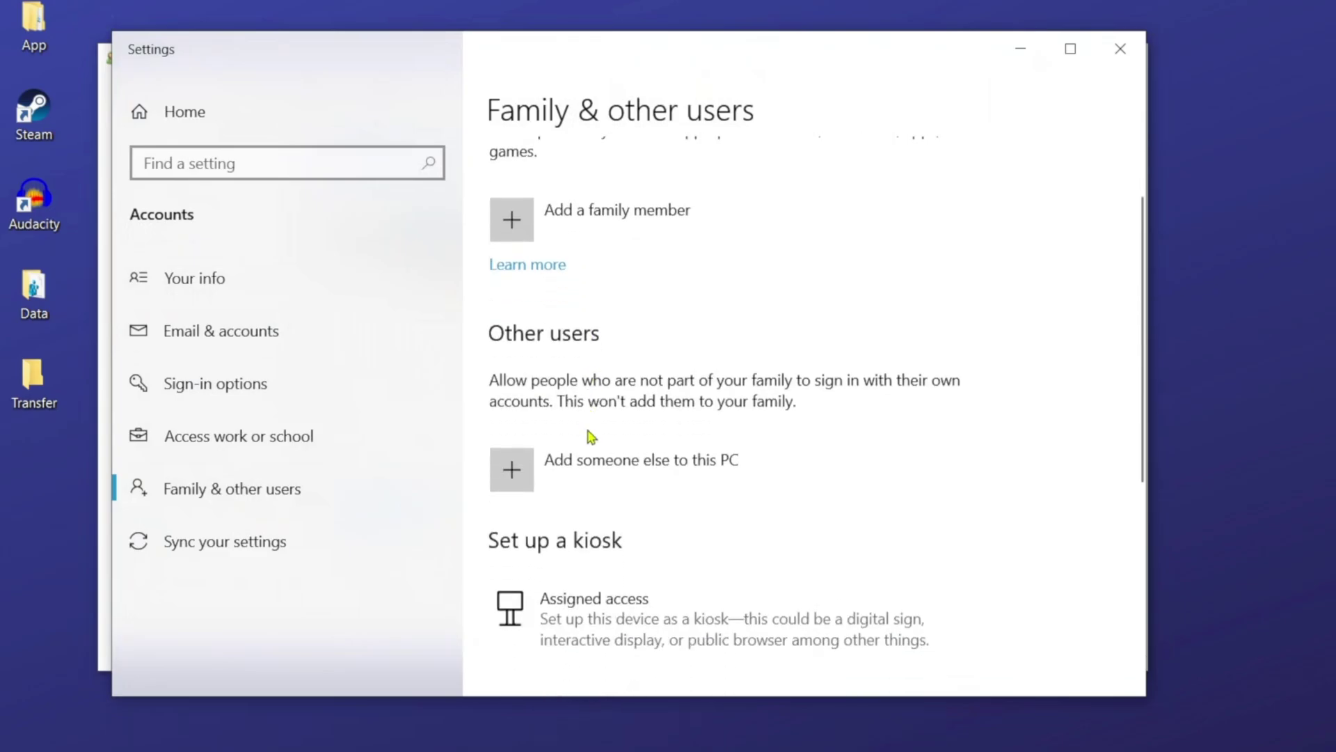
left_click(569, 483)
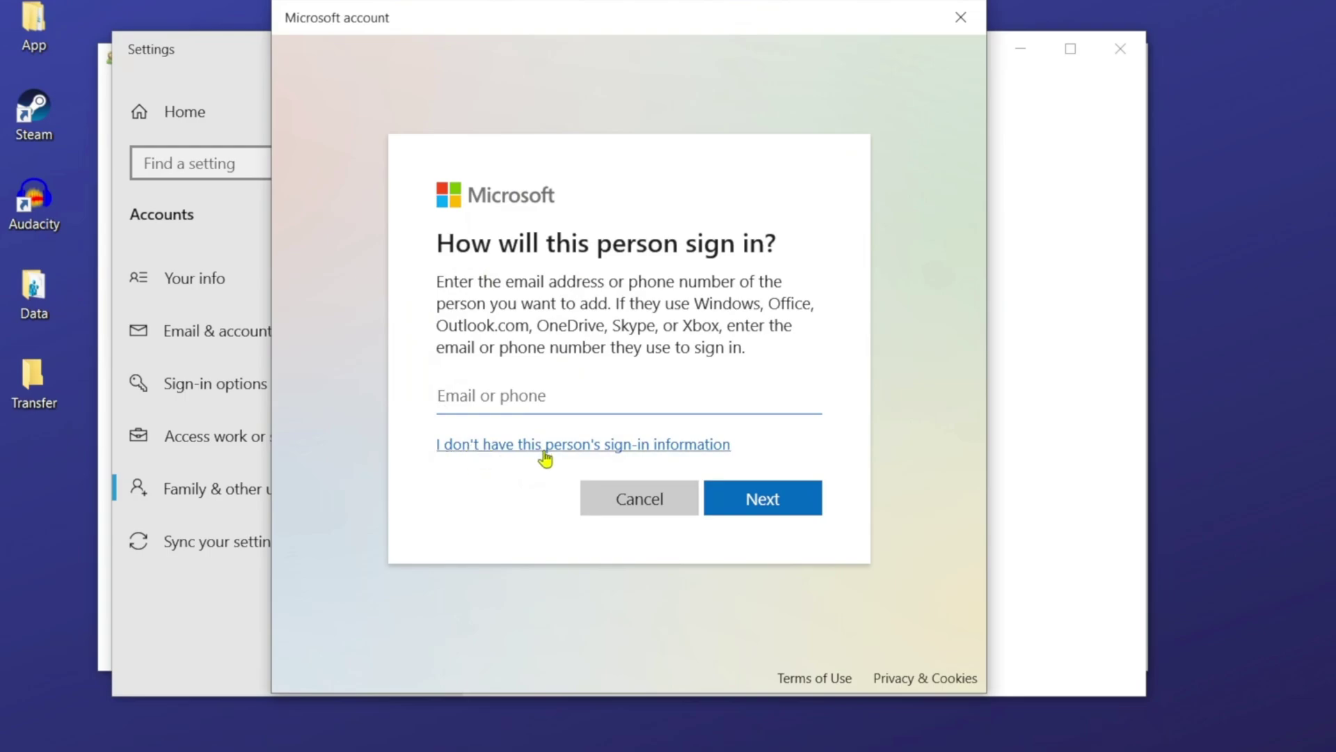
Skip the sign-in information and choose to add a user without a Microsoft account.
left_click(545, 456)
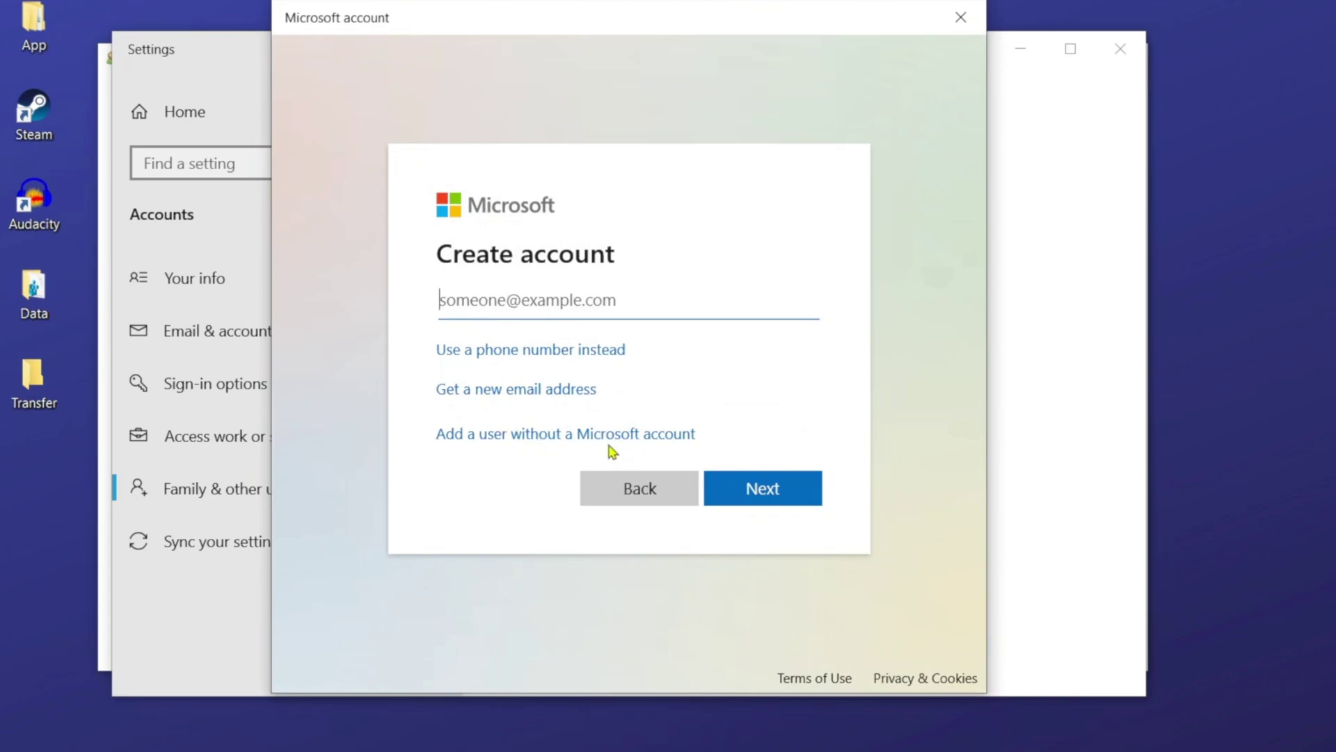
left_click(565, 437)
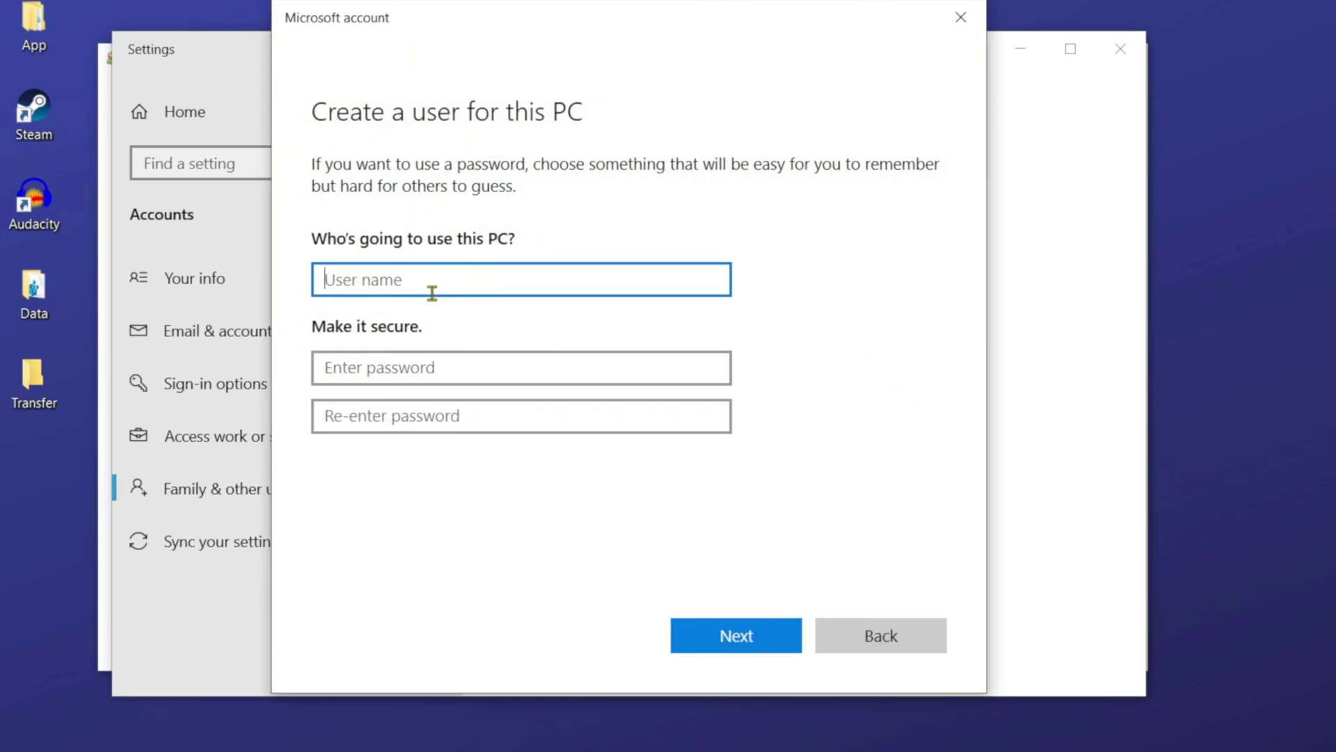
Enter the user name 'transfer' and type the account password twice.
type("transfer")
left_click(439, 369)
type("••")
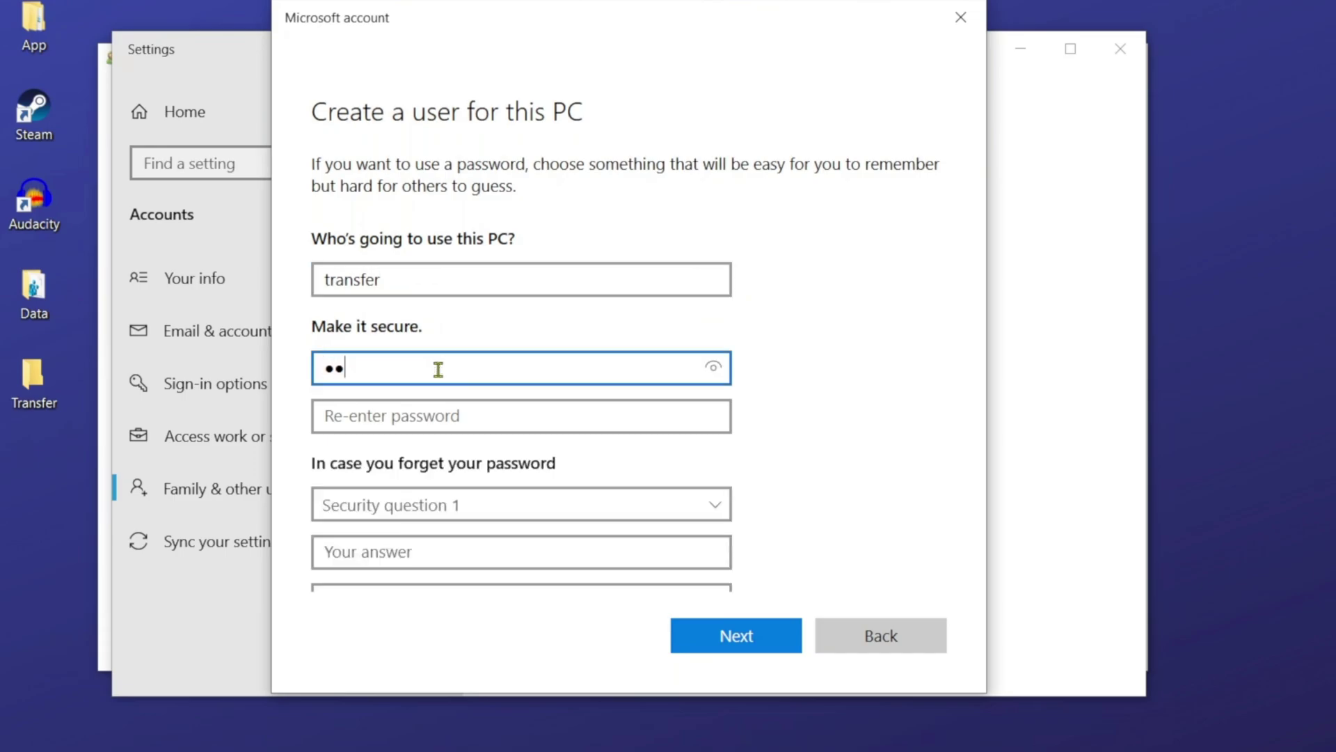
left_click(505, 413)
type("••")
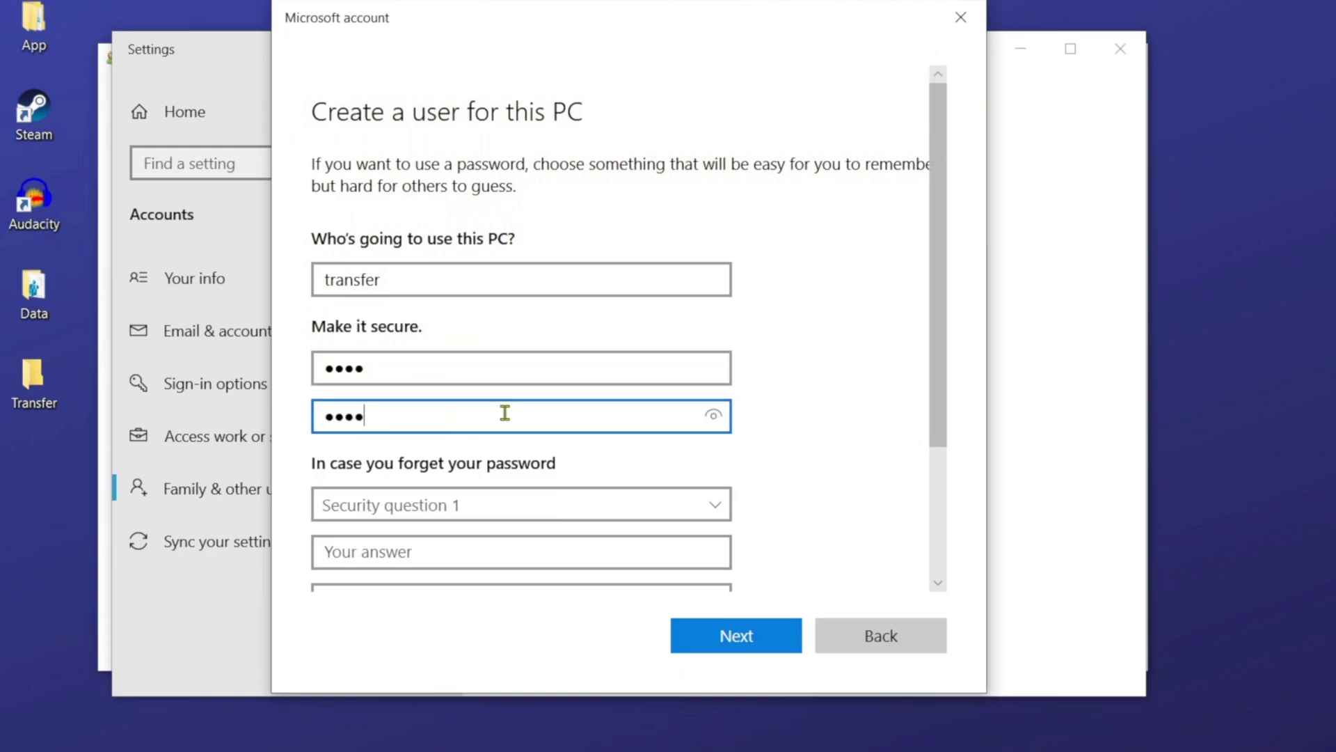
Pick and answer the first pet's name and birth city security questions.
scroll(505, 421, "down", 3)
left_click(708, 355)
left_click(446, 369)
left_click(416, 395)
type("A")
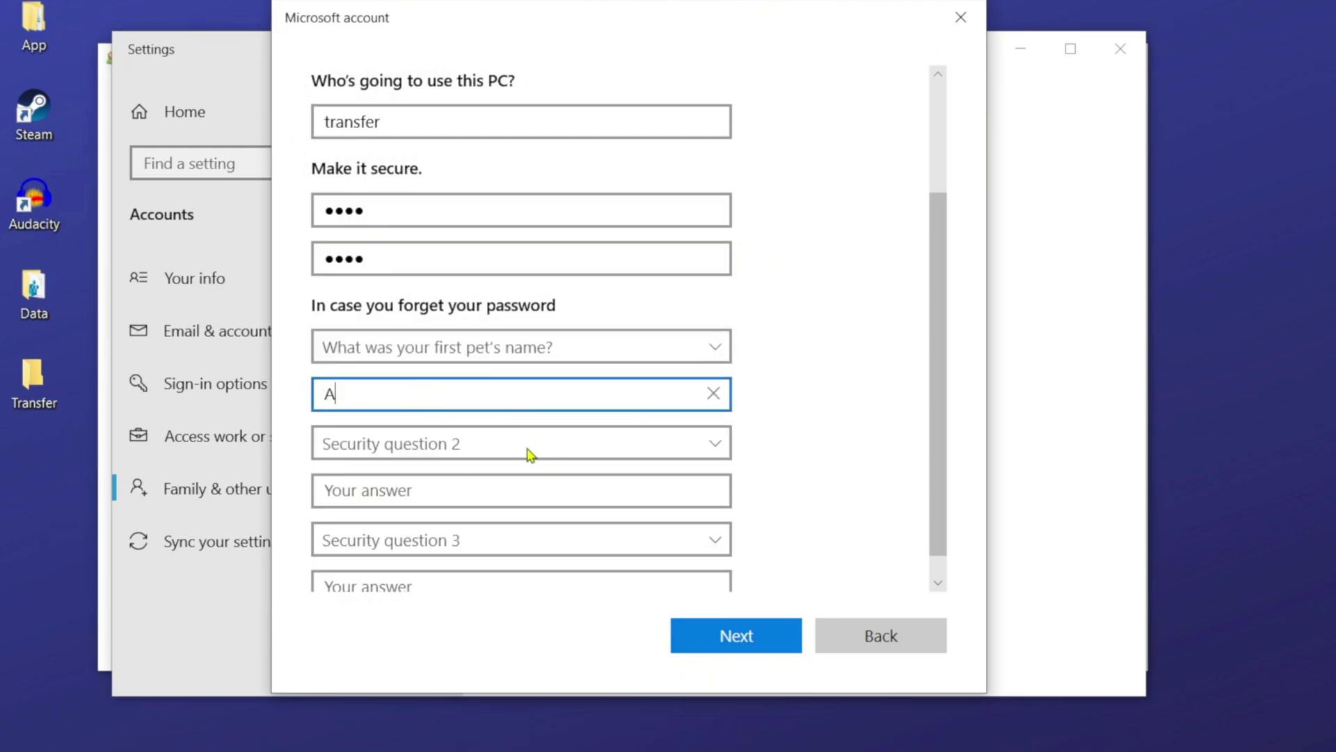
left_click(617, 432)
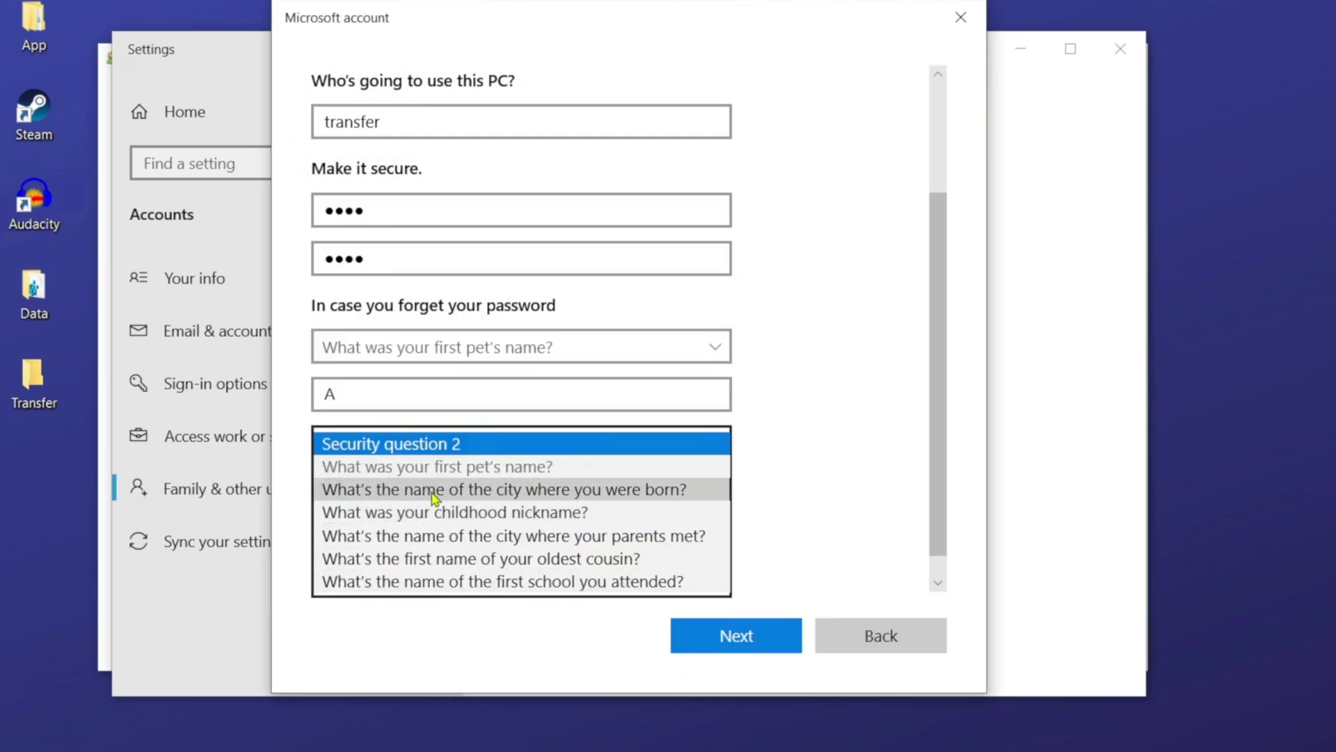
left_click(432, 493)
left_click(391, 488)
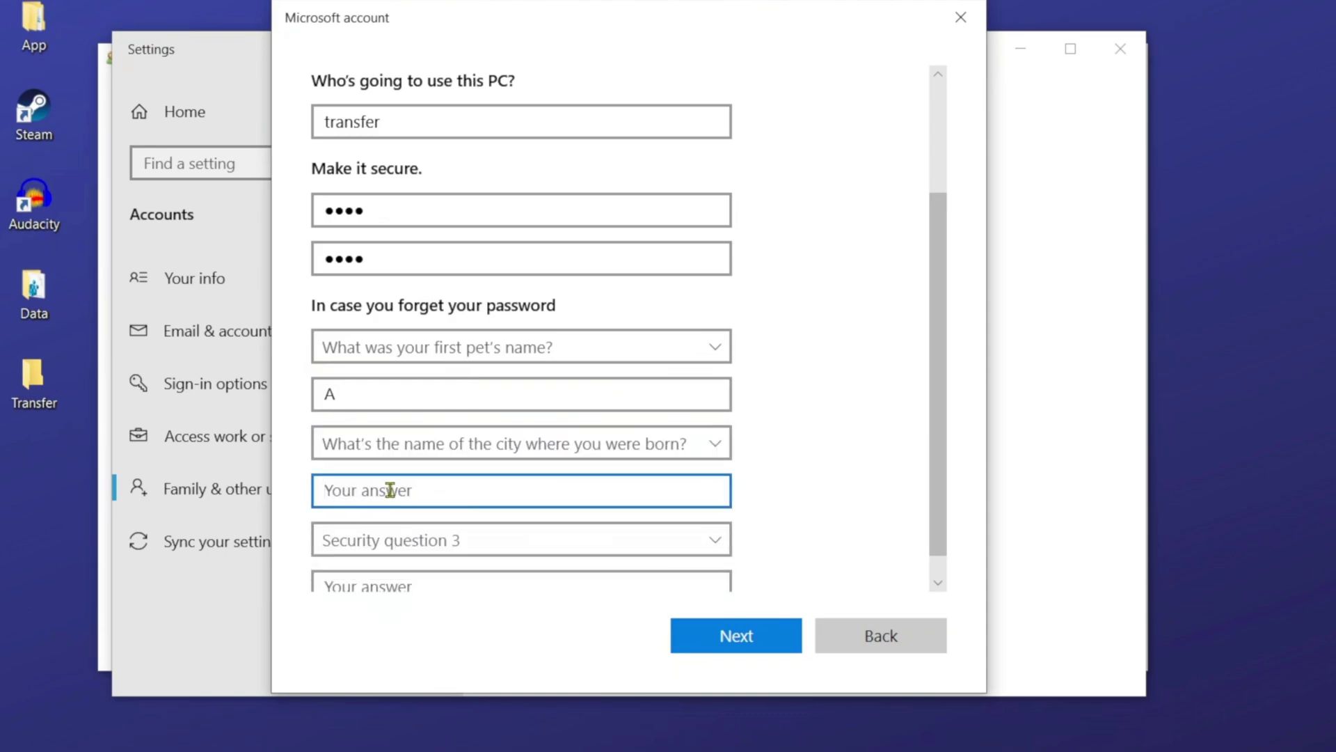
type("A")
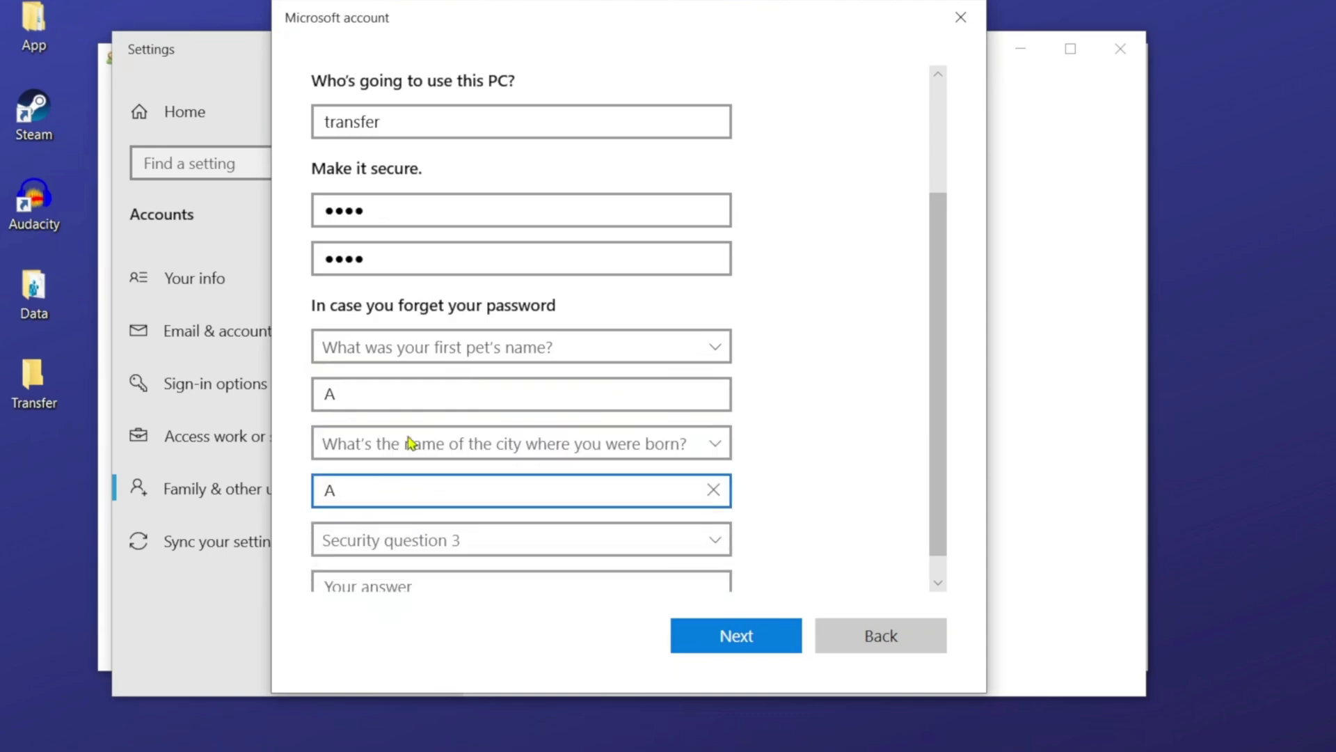
Answer the childhood nickname security question and finish creating the transfer account.
scroll(842, 446, "down", 1)
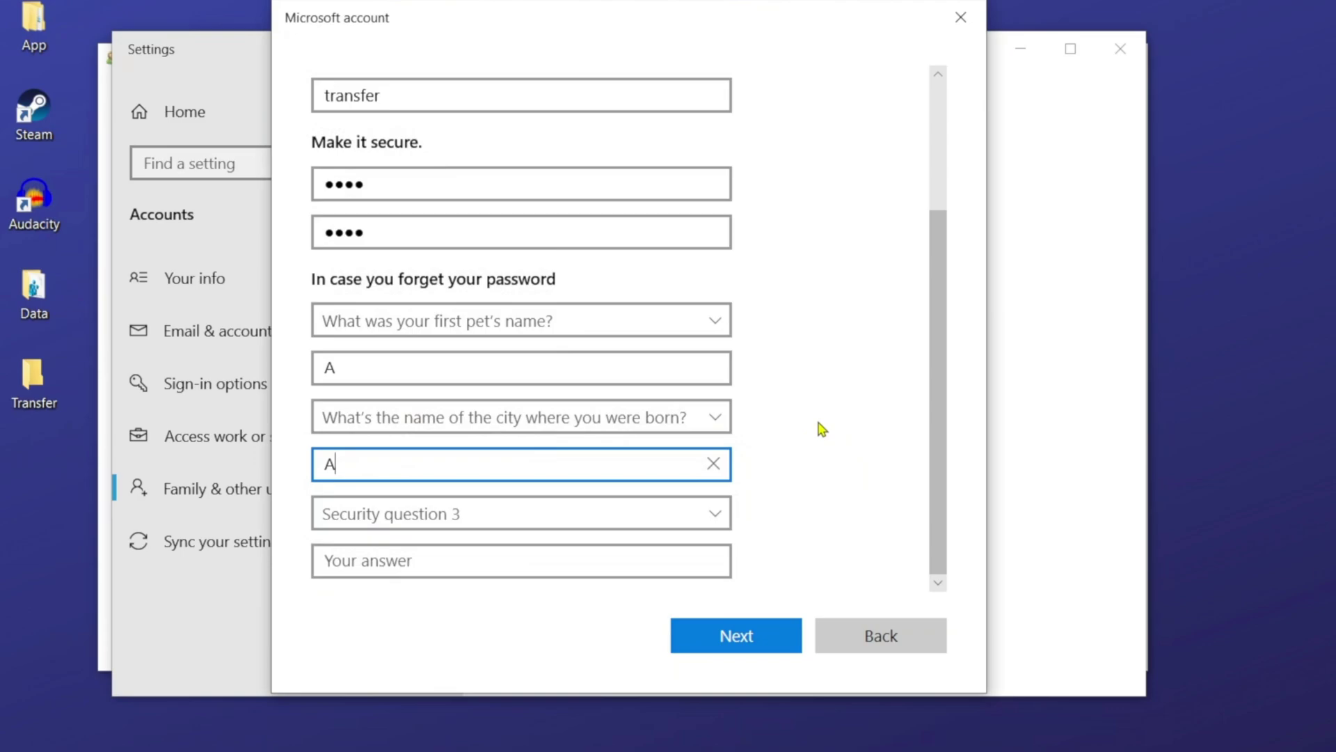
left_click(719, 516)
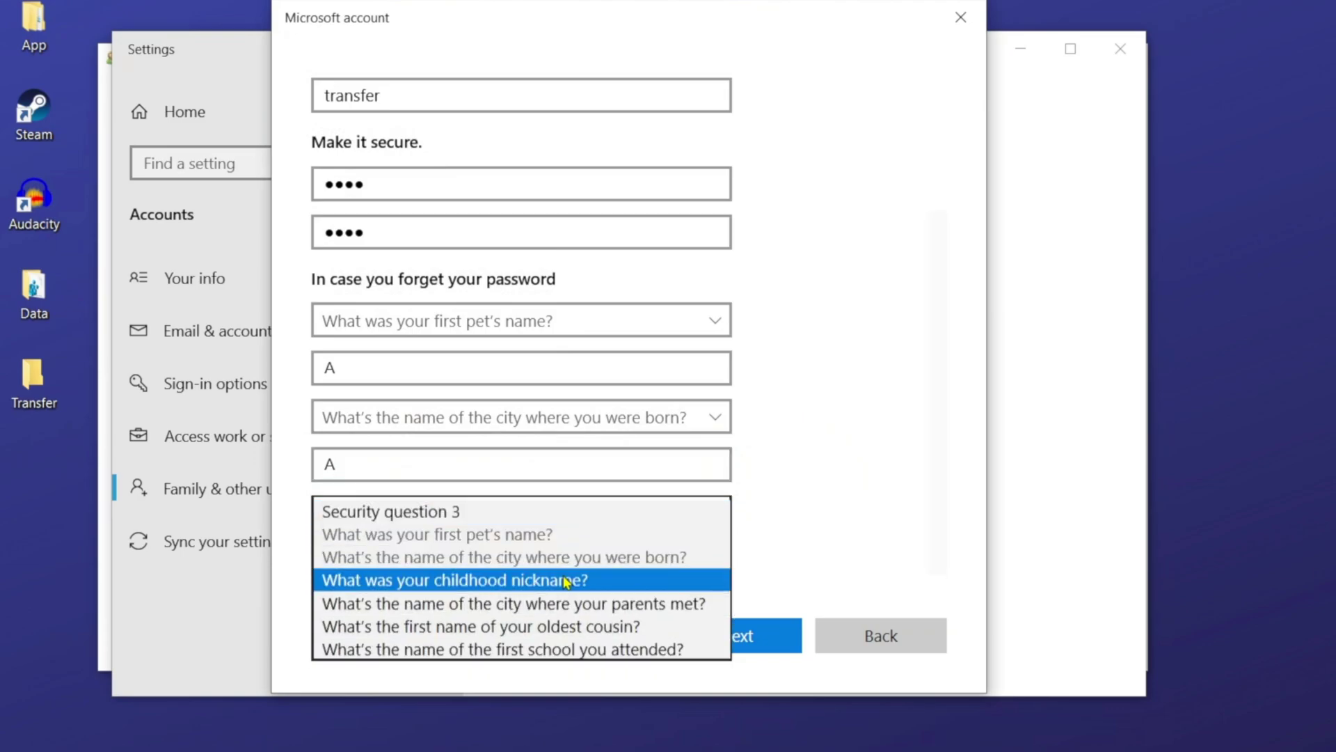
left_click(562, 581)
left_click(522, 556)
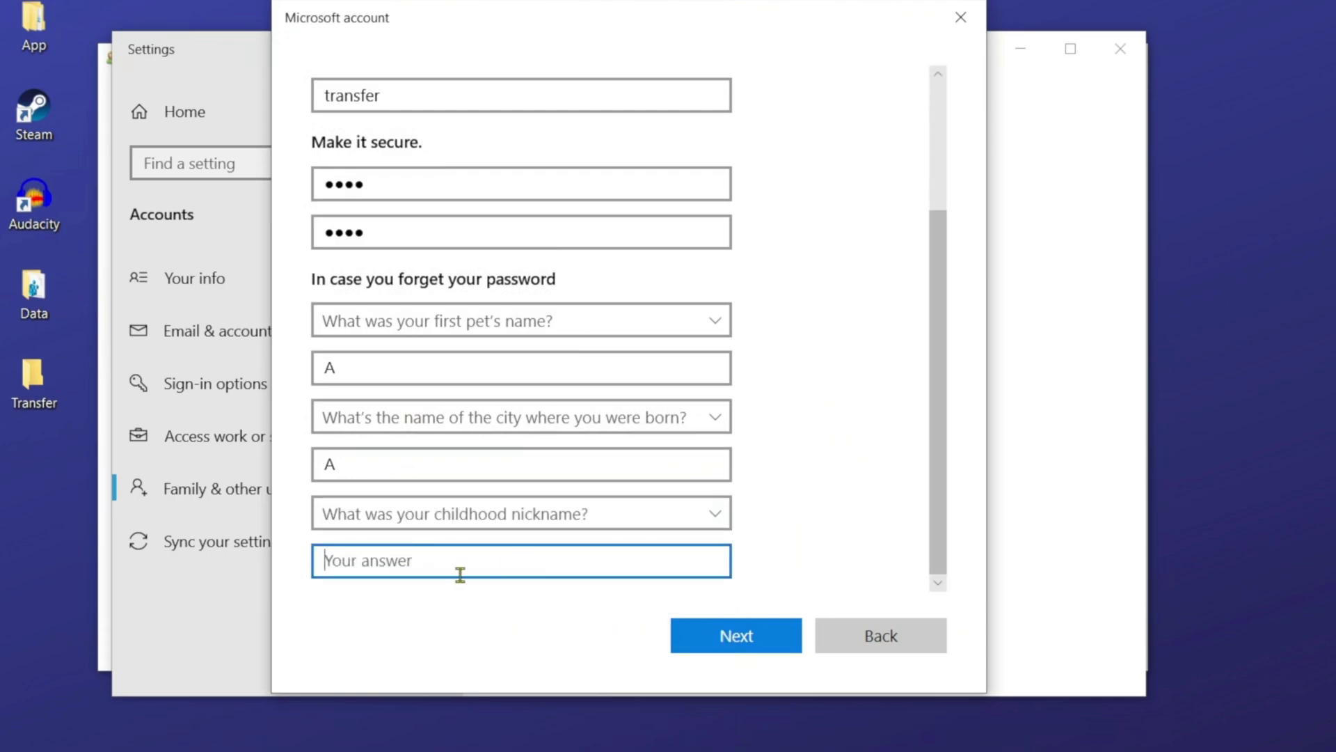
type("A")
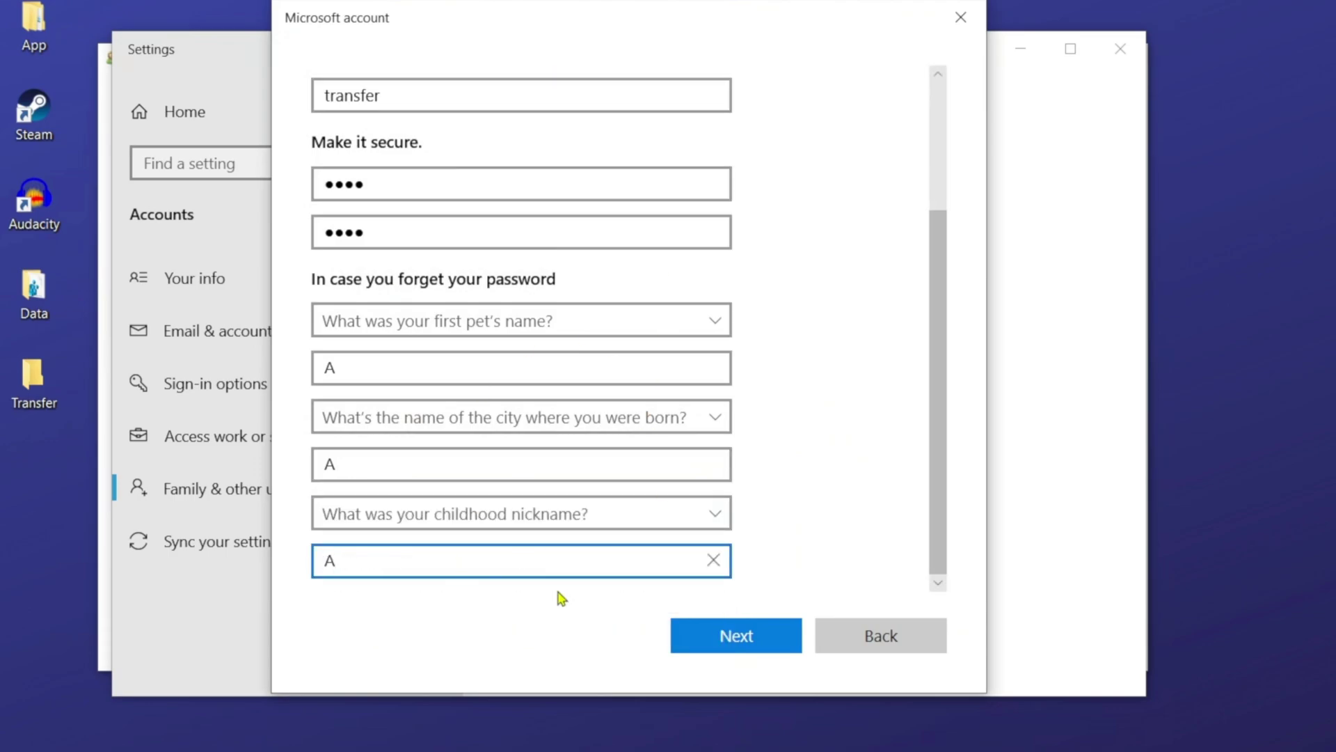
left_click(734, 639)
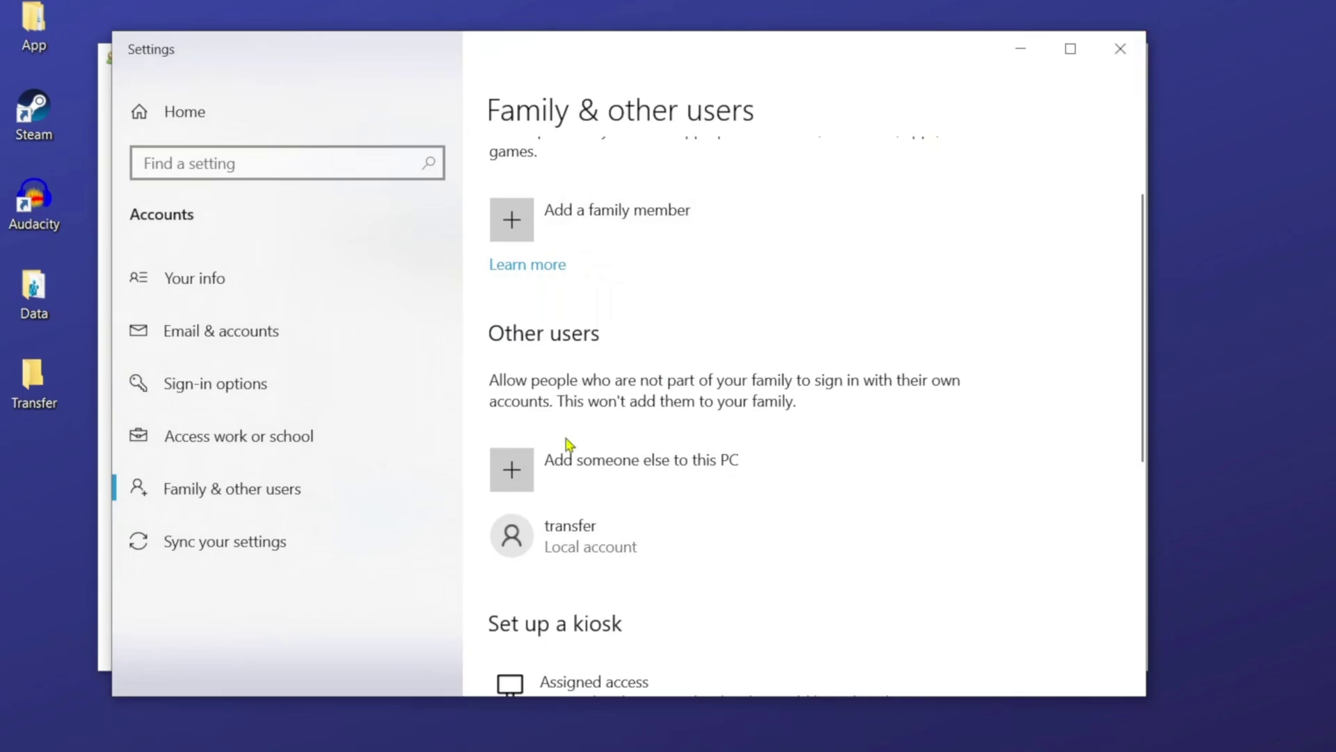
Close Settings, view the transfer account's details in Control Panel, then minimize the window.
left_click(1122, 51)
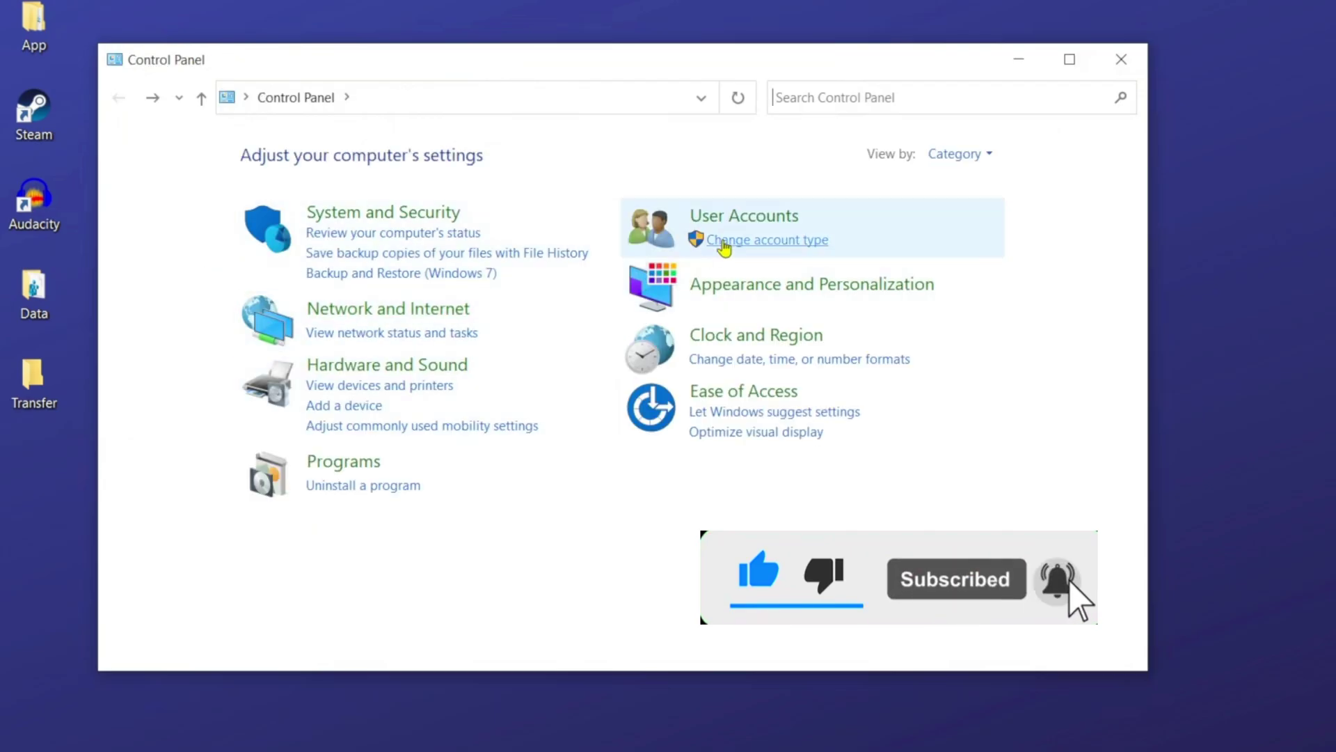
left_click(724, 245)
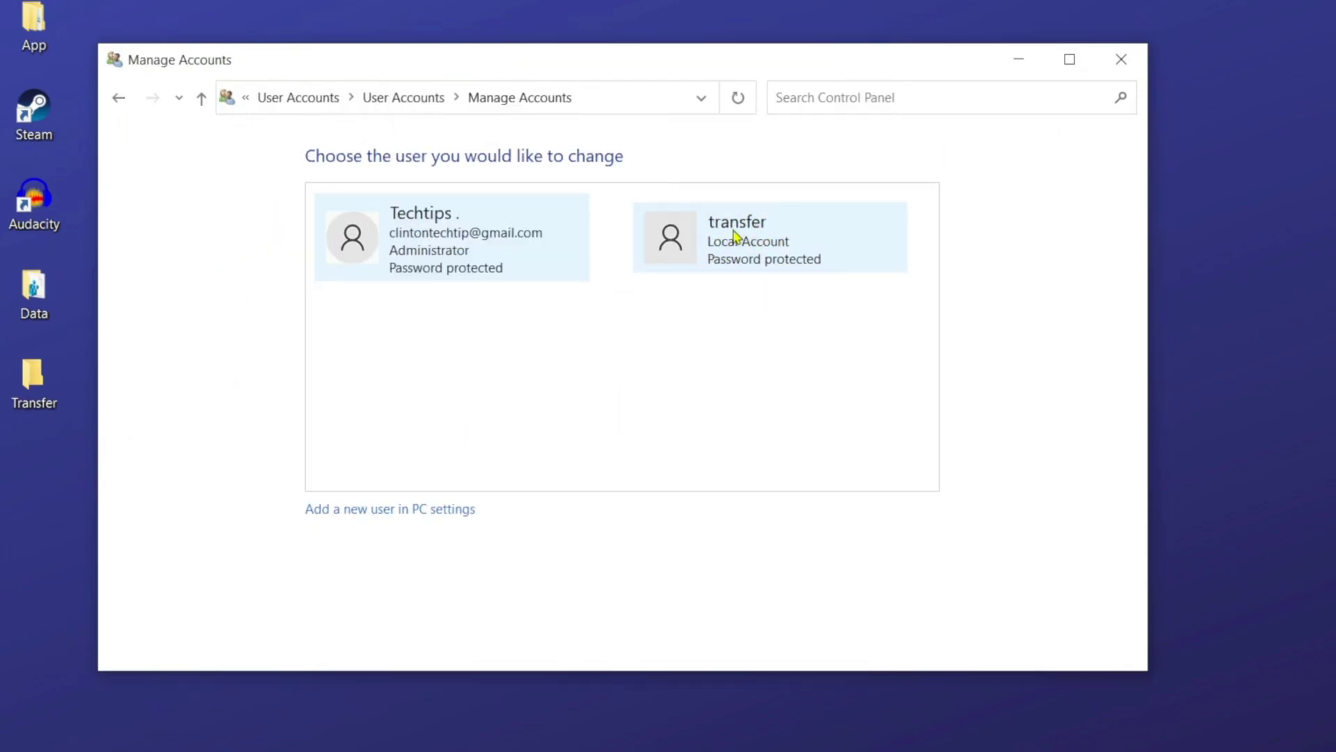
left_click(726, 228)
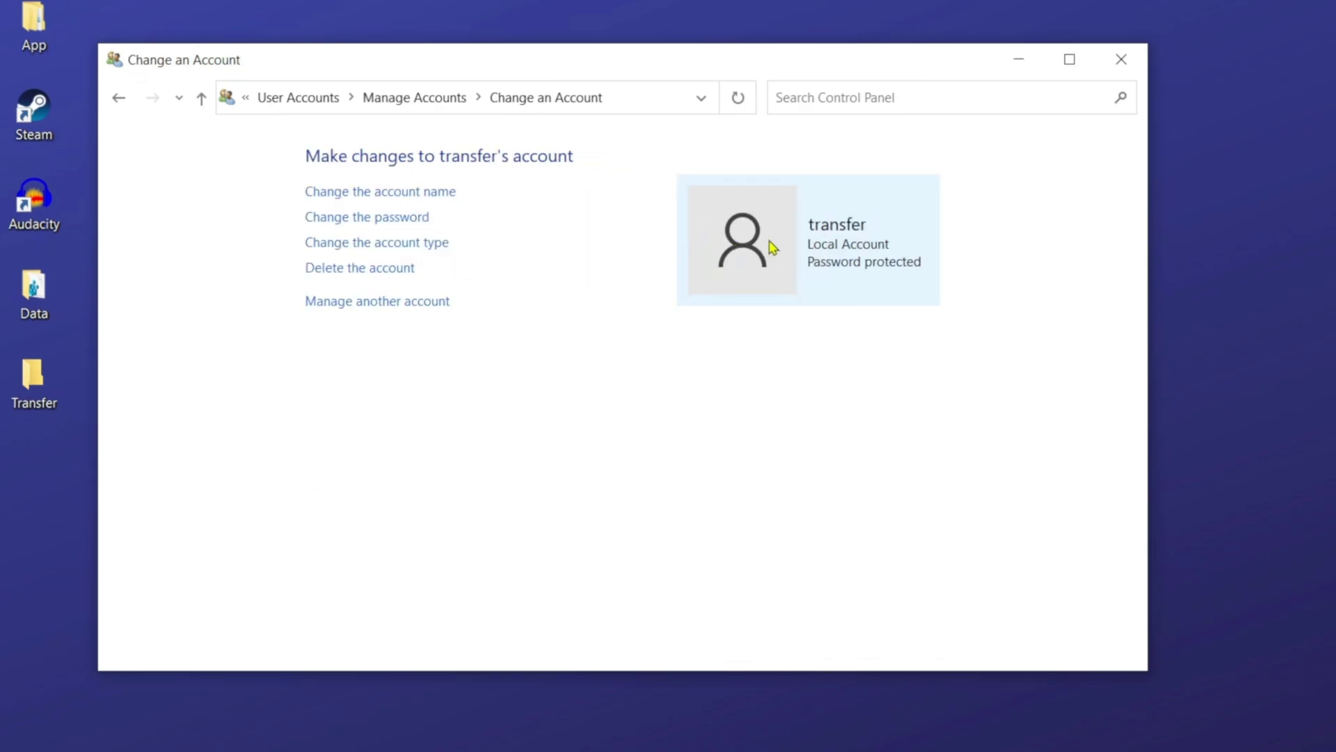
left_click(1021, 62)
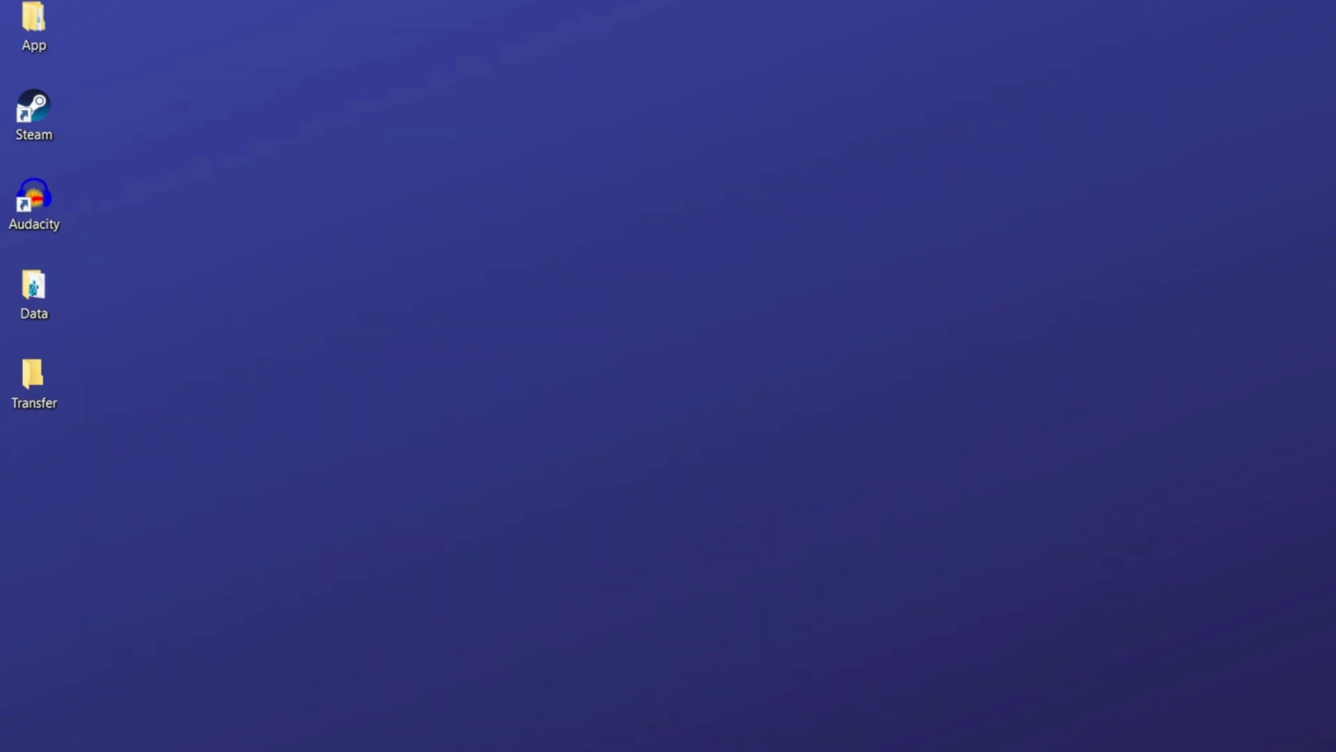
Open the desktop context menu twice and dismiss it without creating anything.
right_click(290, 396)
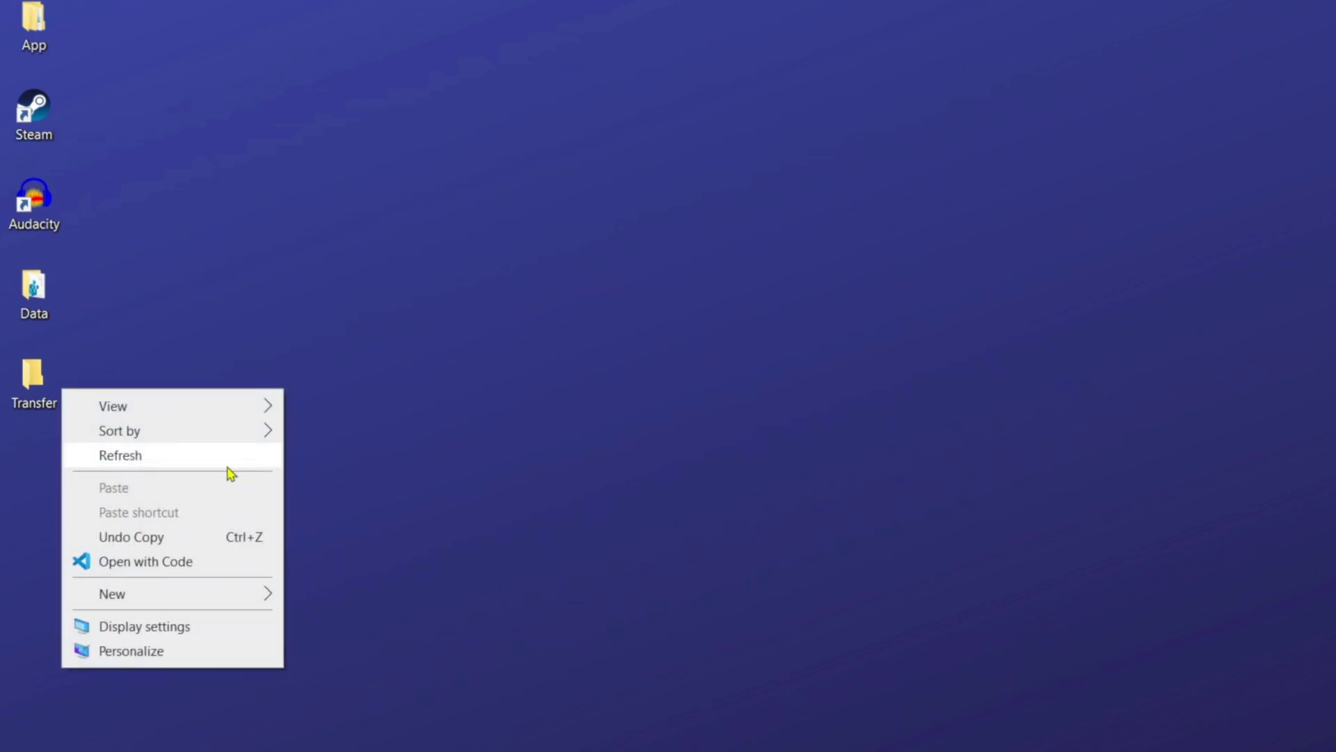
mouse_move(176, 597)
left_click(623, 426)
right_click(473, 337)
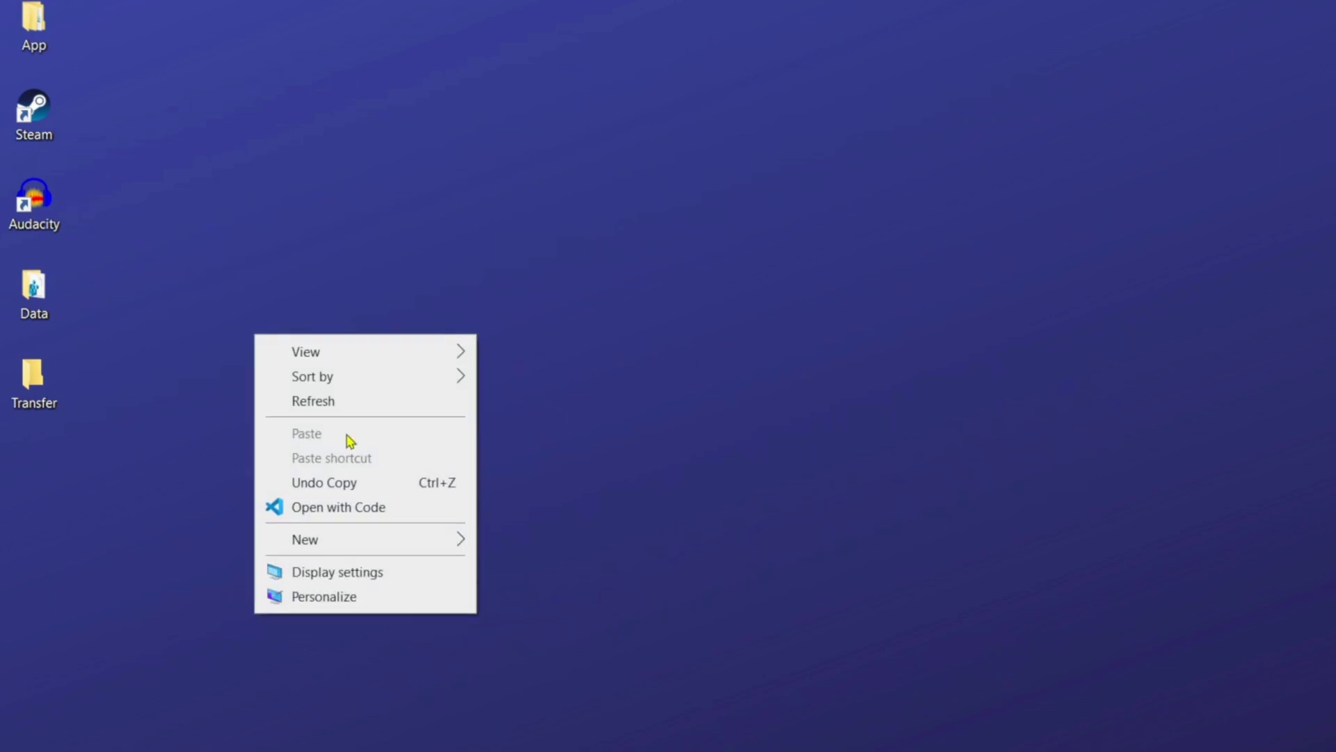
mouse_move(437, 546)
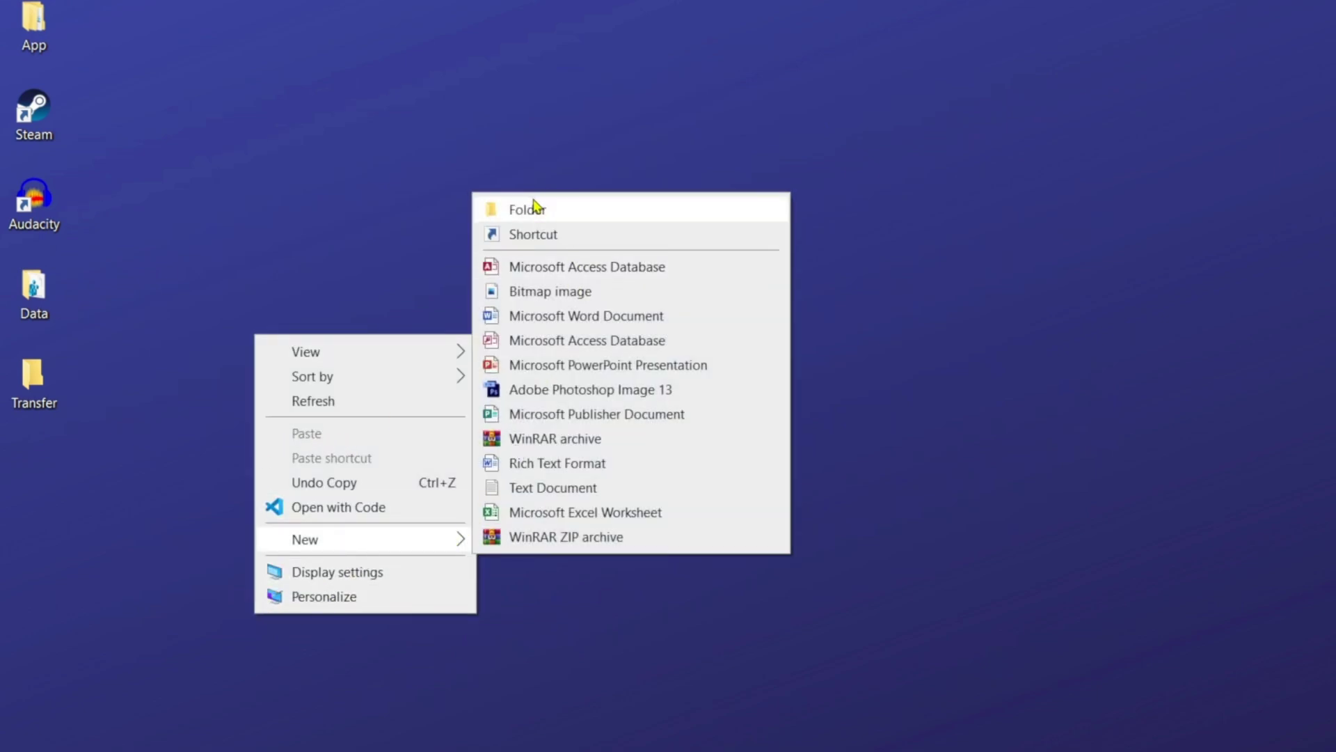
left_click(432, 140)
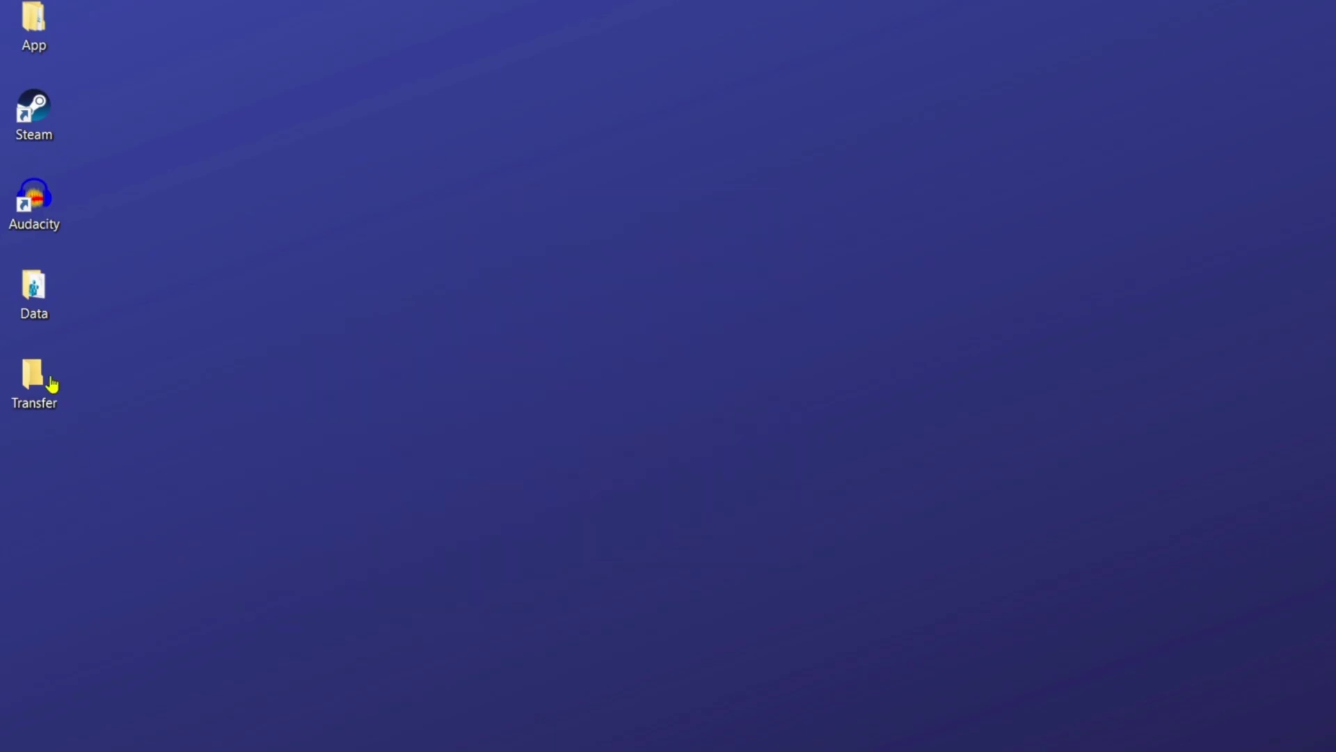
Rename the desktop folder, keeping the name Transfer.
right_click(33, 409)
left_click(161, 714)
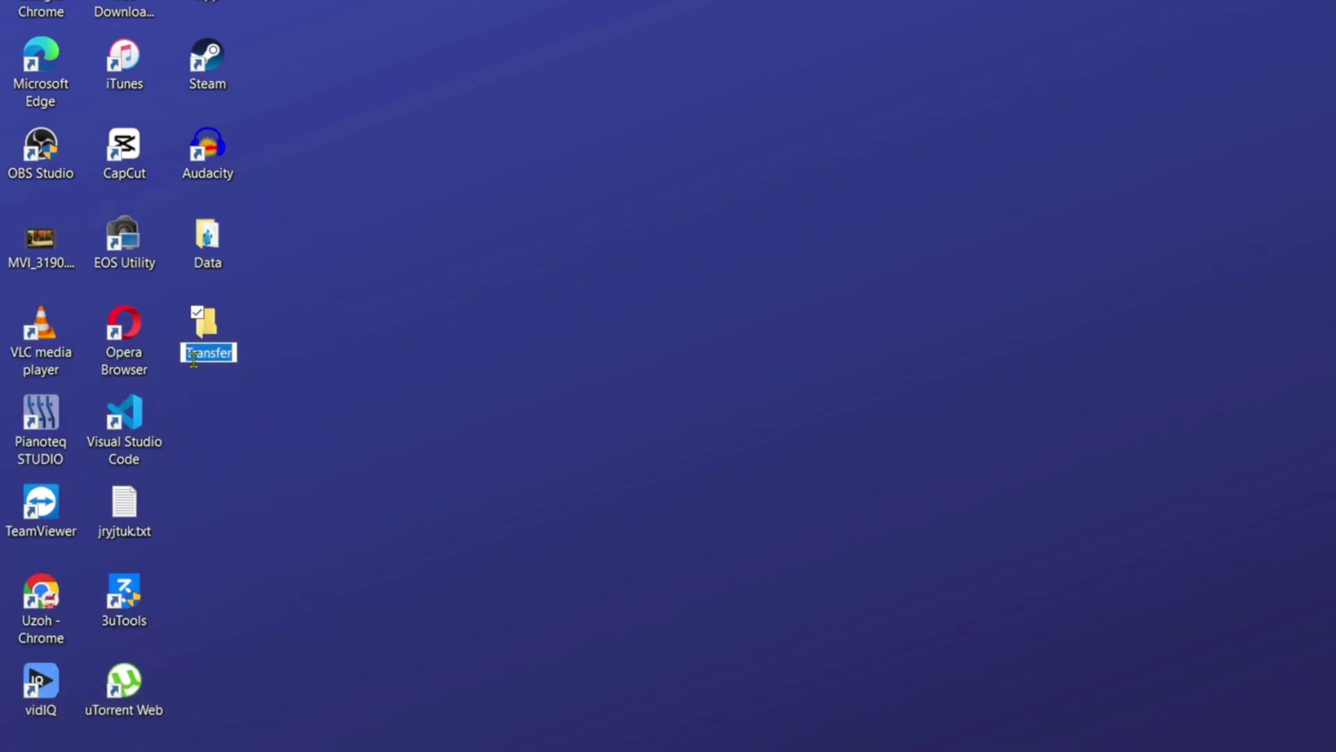
key("Return")
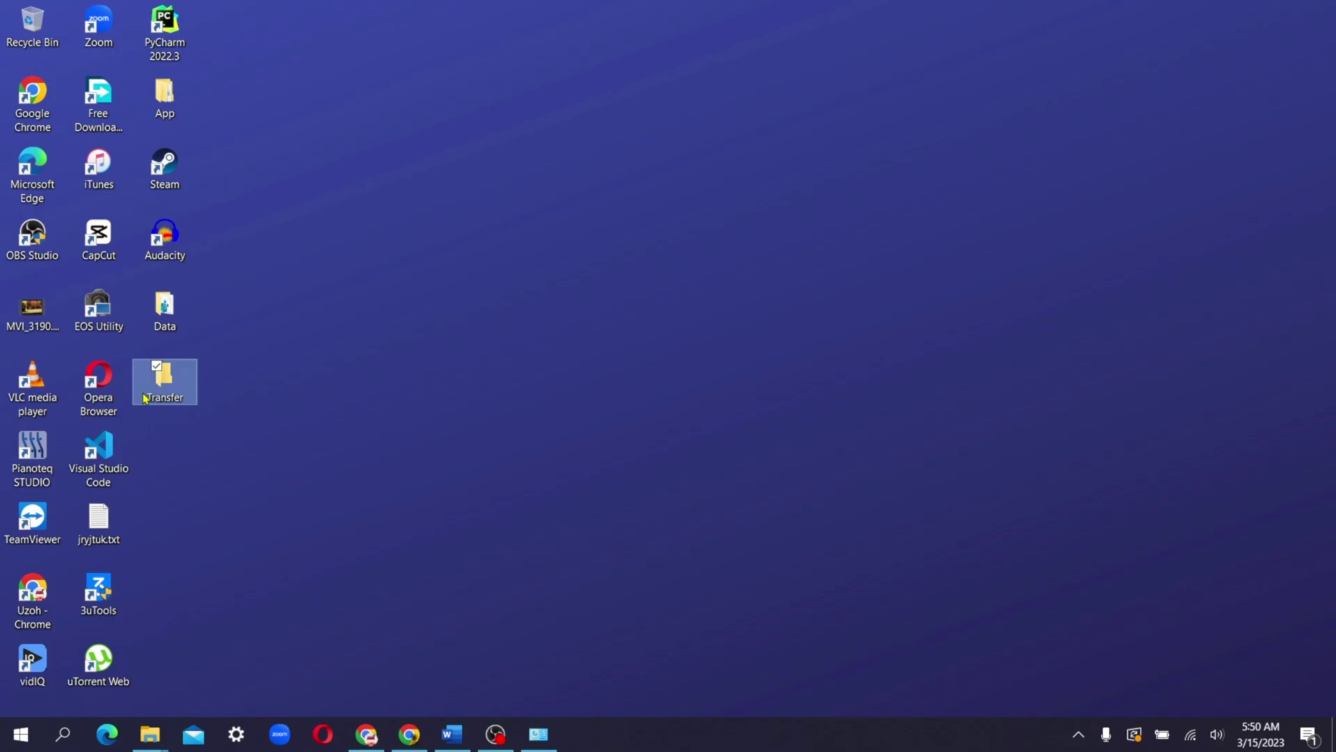
Share the Transfer folder with user transfer at Read/Write permission from its Properties Sharing tab.
right_click(165, 383)
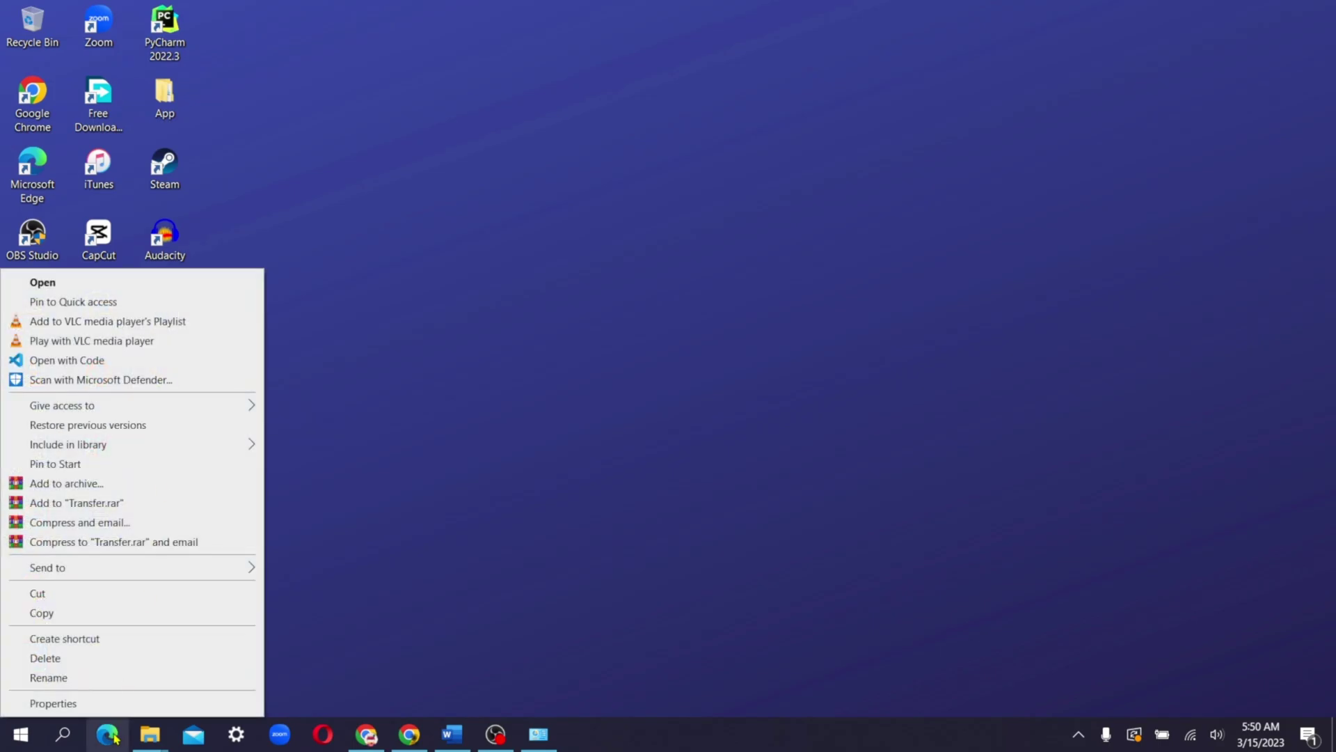
left_click(49, 703)
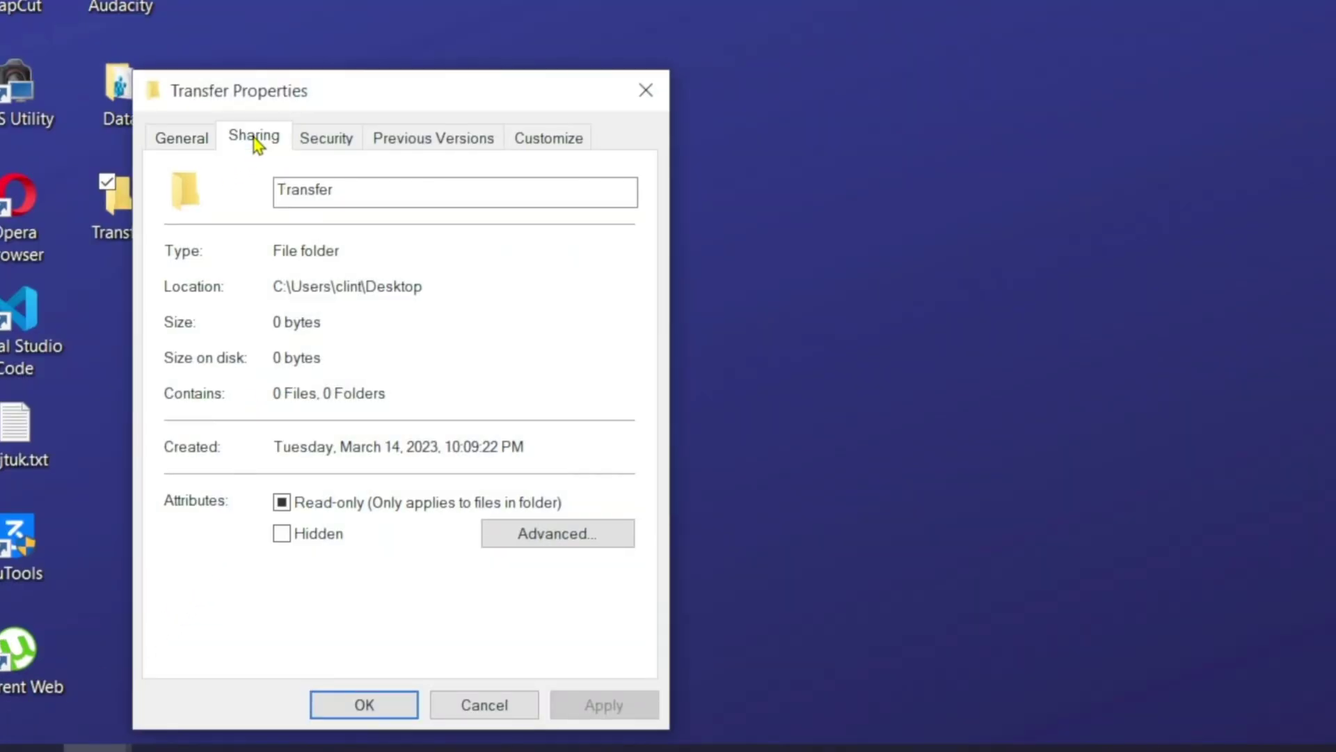
left_click(250, 142)
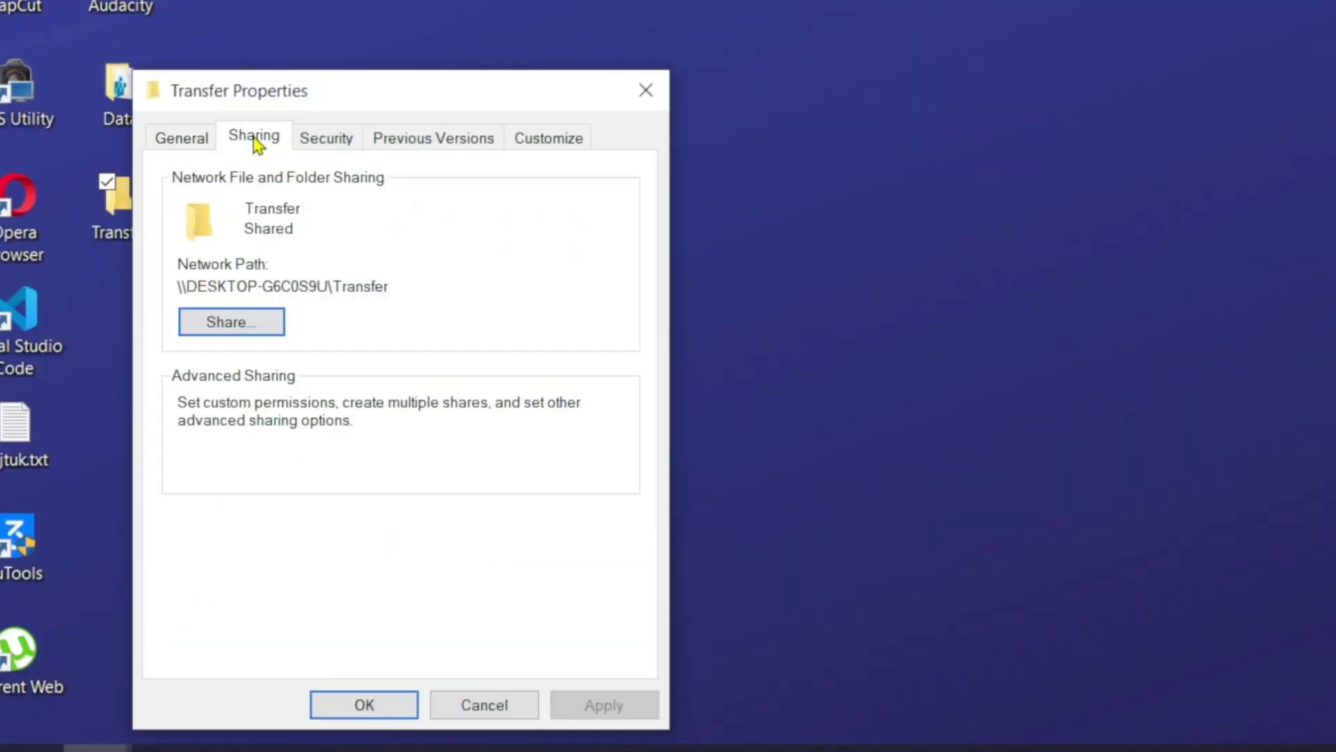
left_click(241, 324)
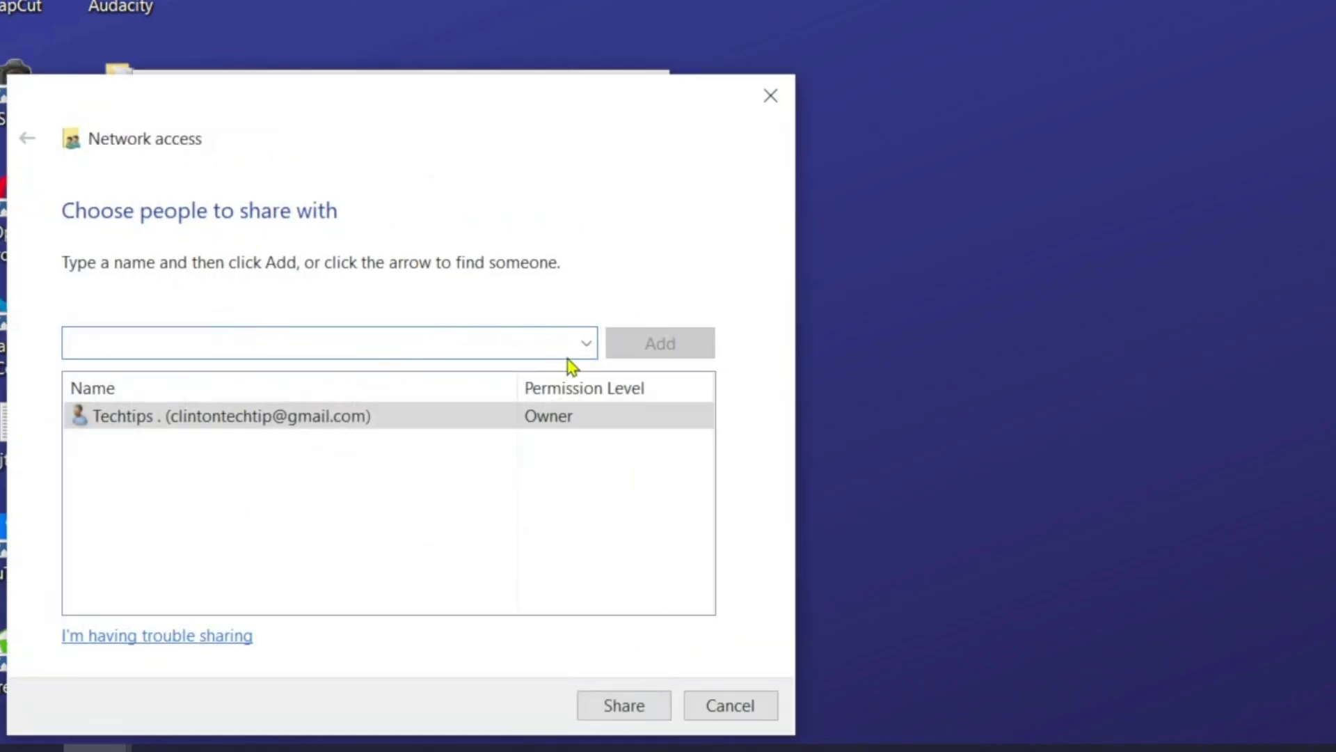
left_click(587, 355)
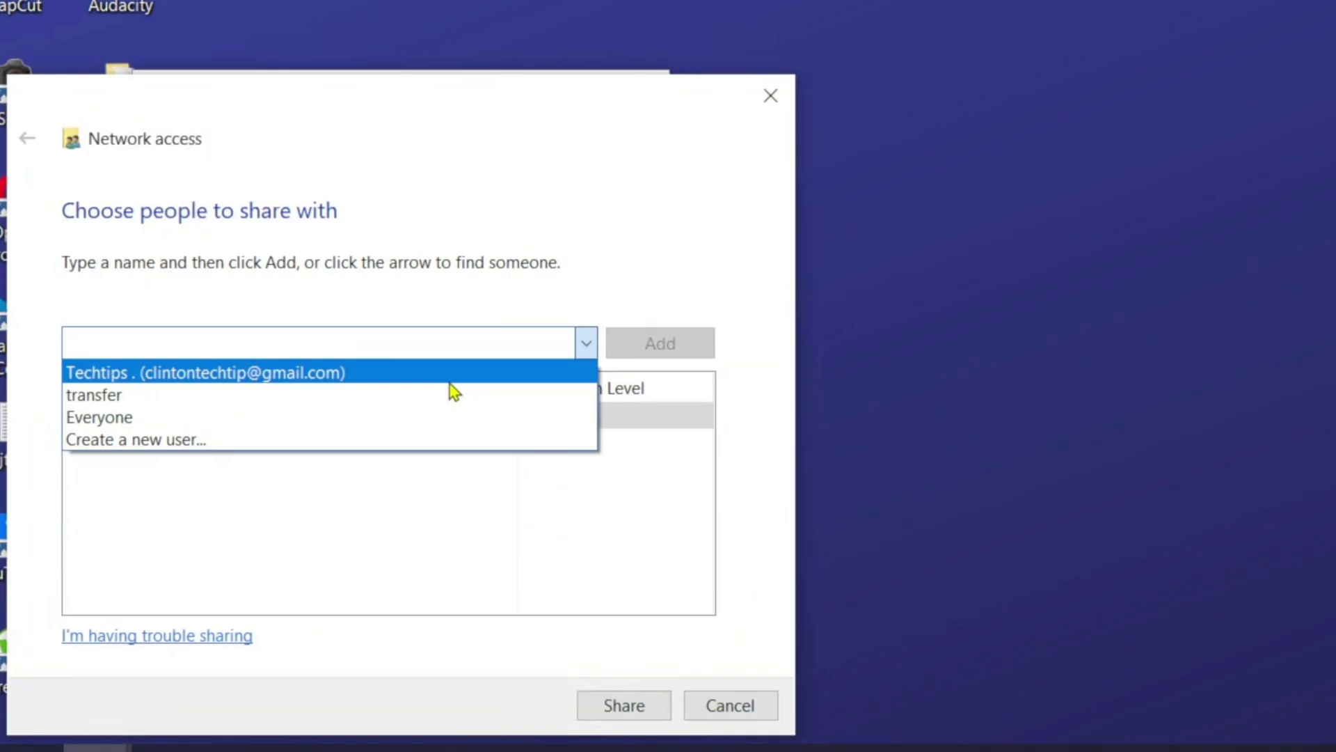
left_click(108, 402)
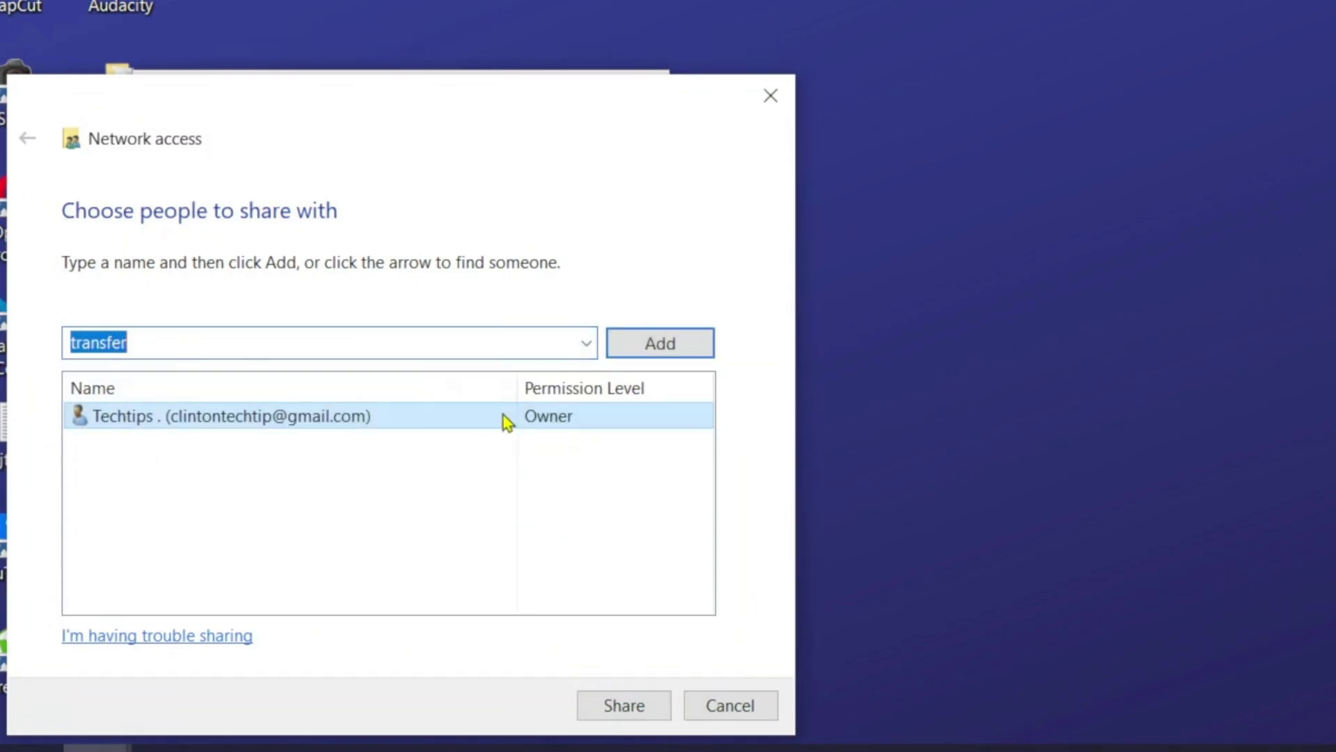
left_click(653, 346)
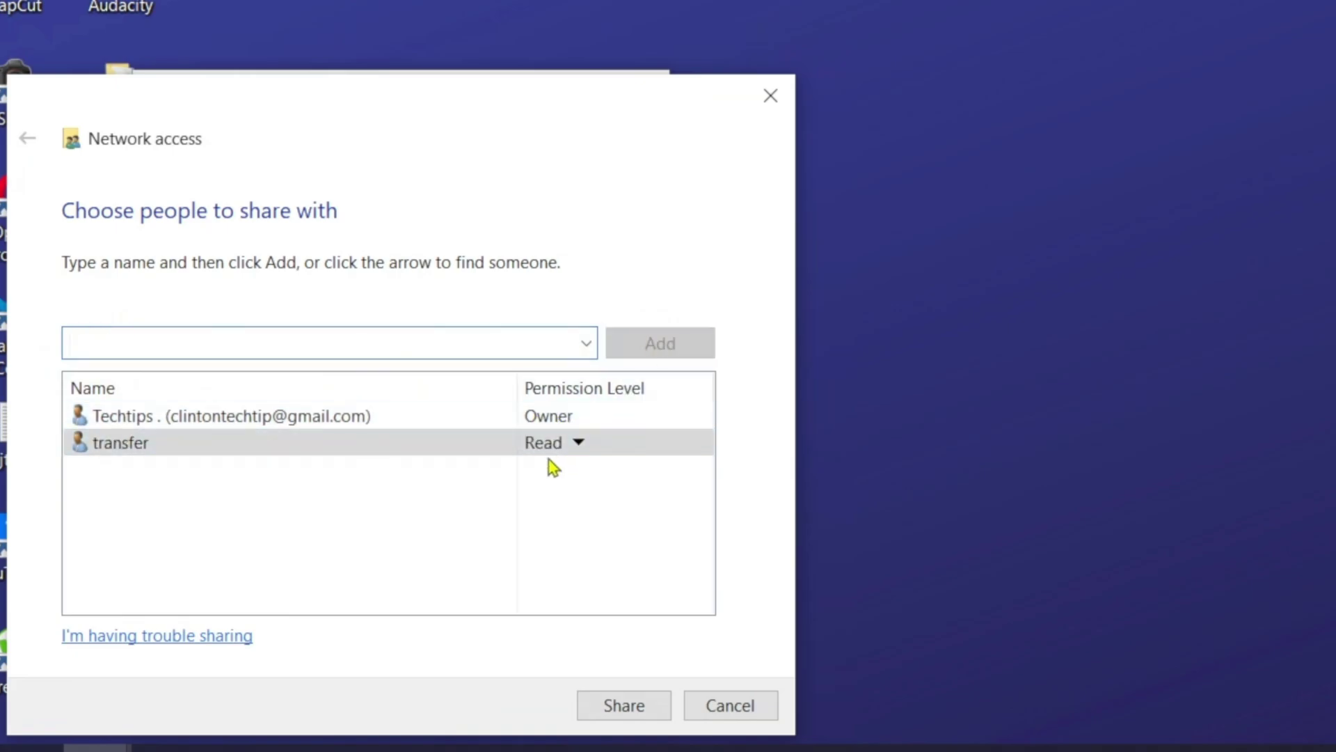
left_click(576, 446)
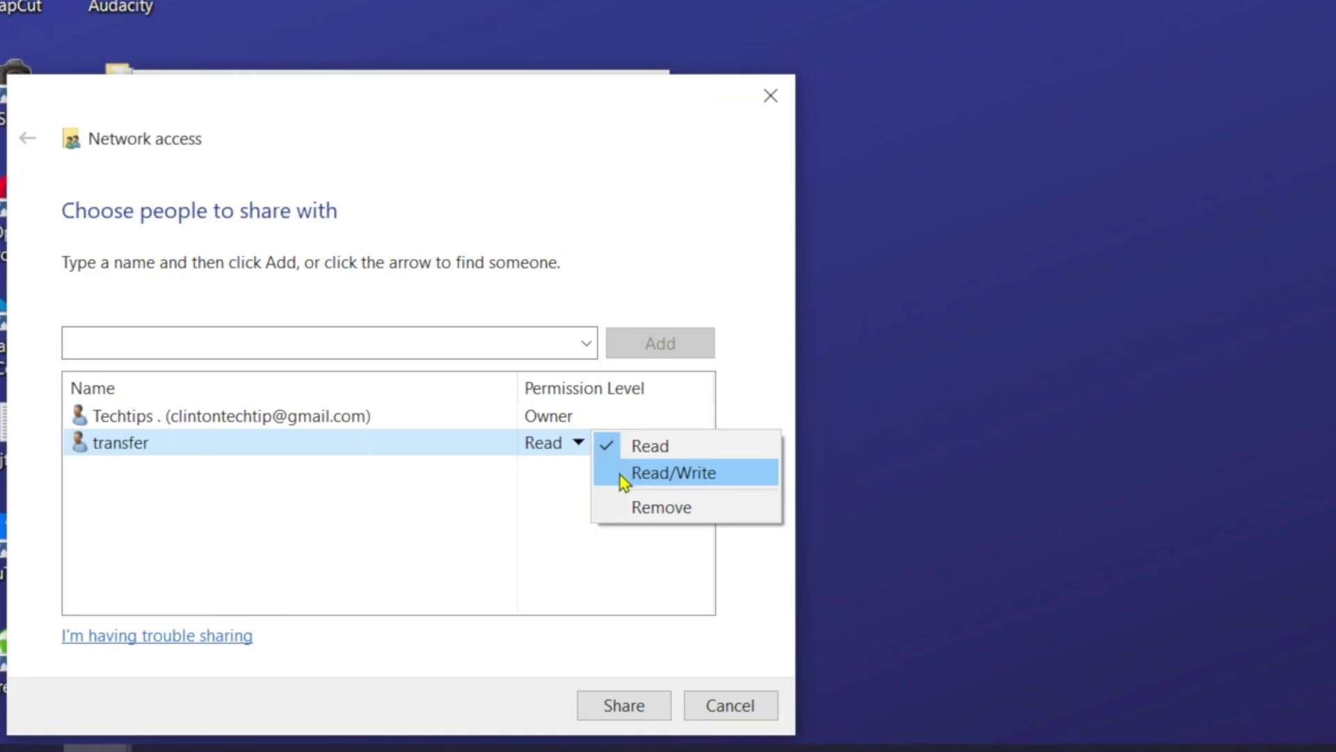
left_click(644, 474)
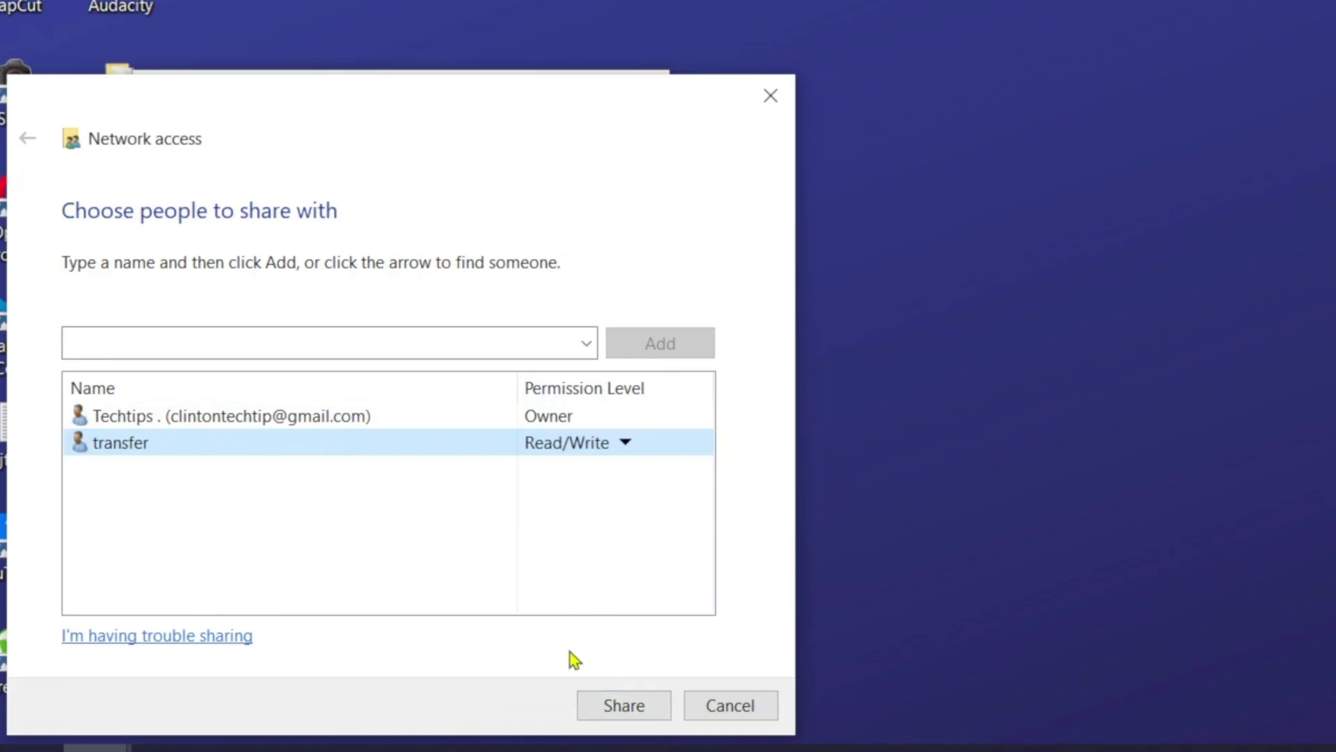
left_click(623, 706)
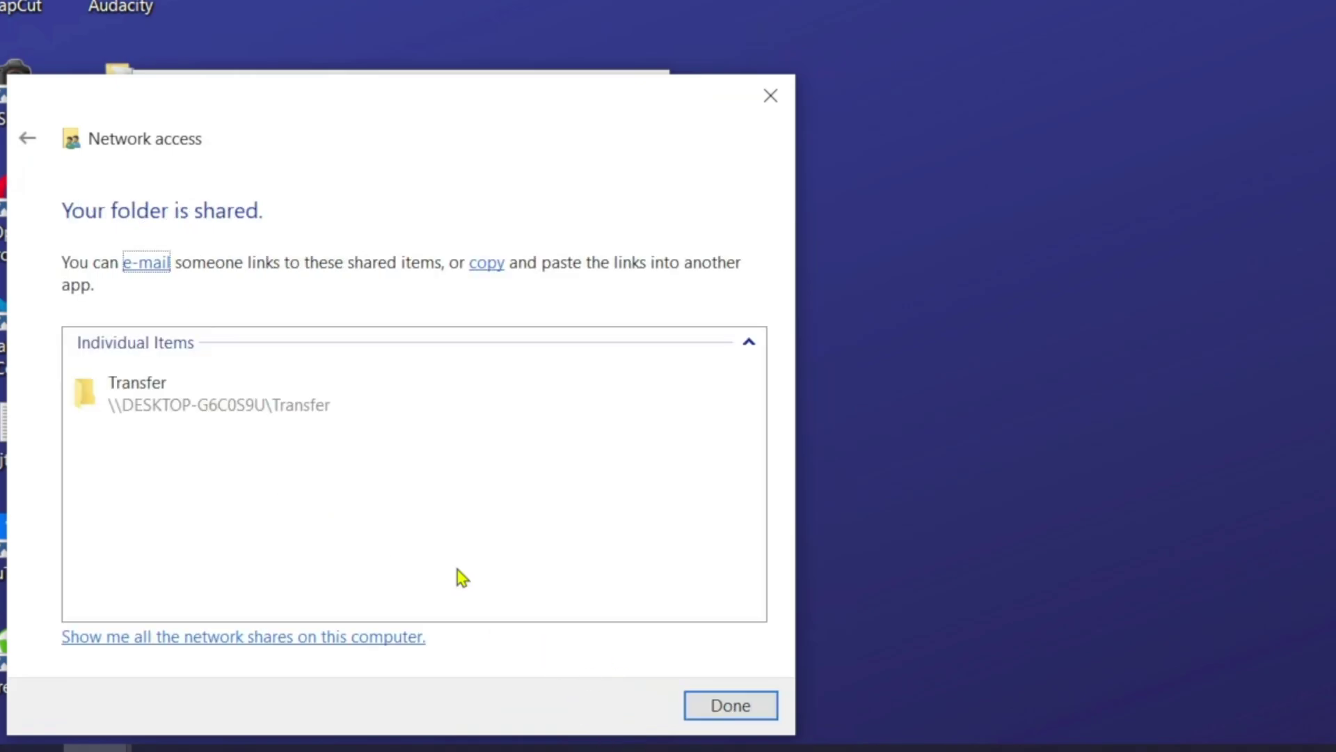
left_click(716, 708)
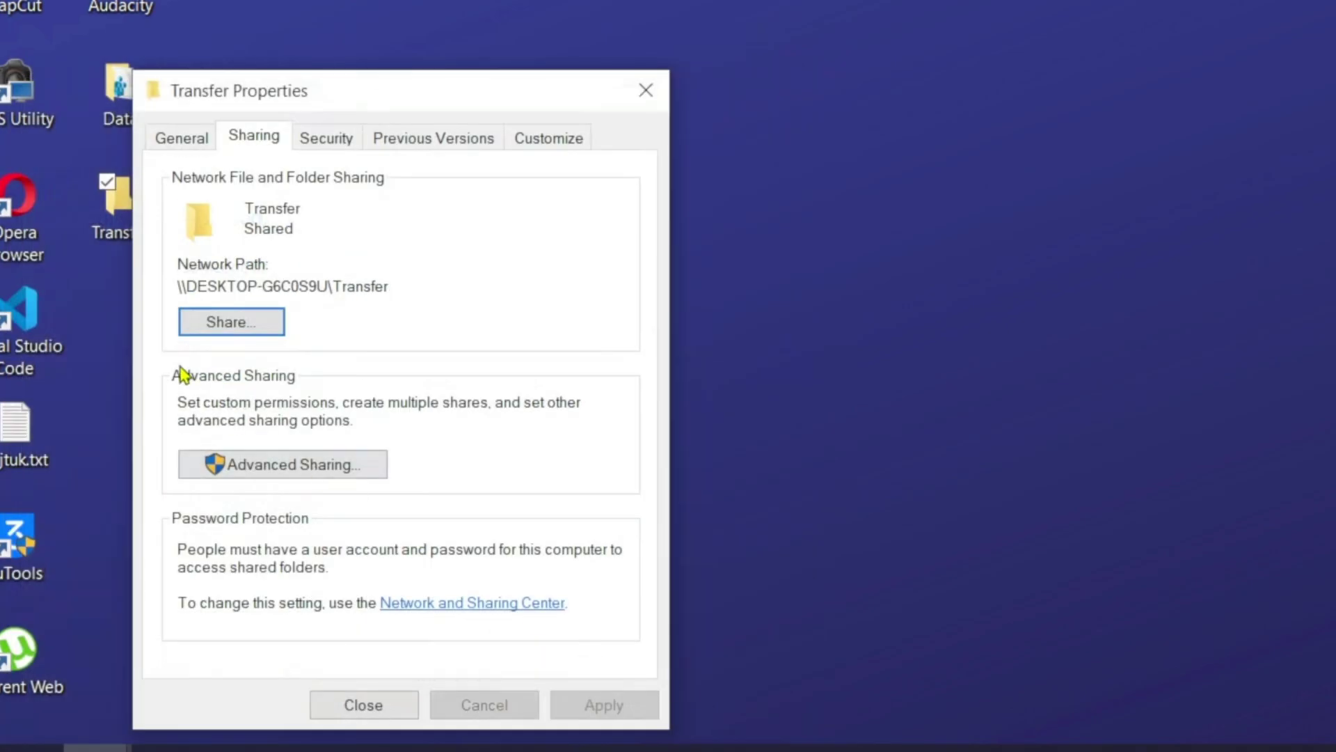
In Advanced Sharing, toggle 'Share this folder' off and on, keeping share name Transfer, and open Permissions.
left_click(324, 468)
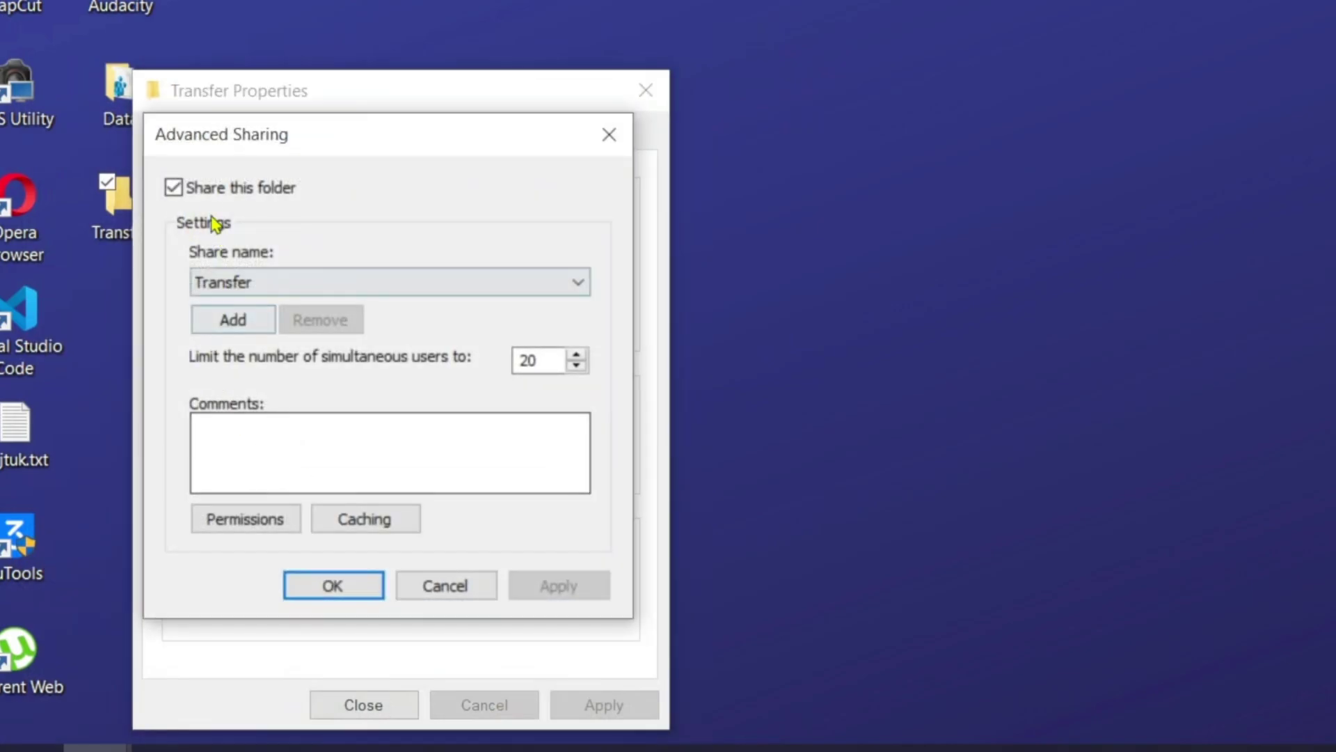
left_click(174, 188)
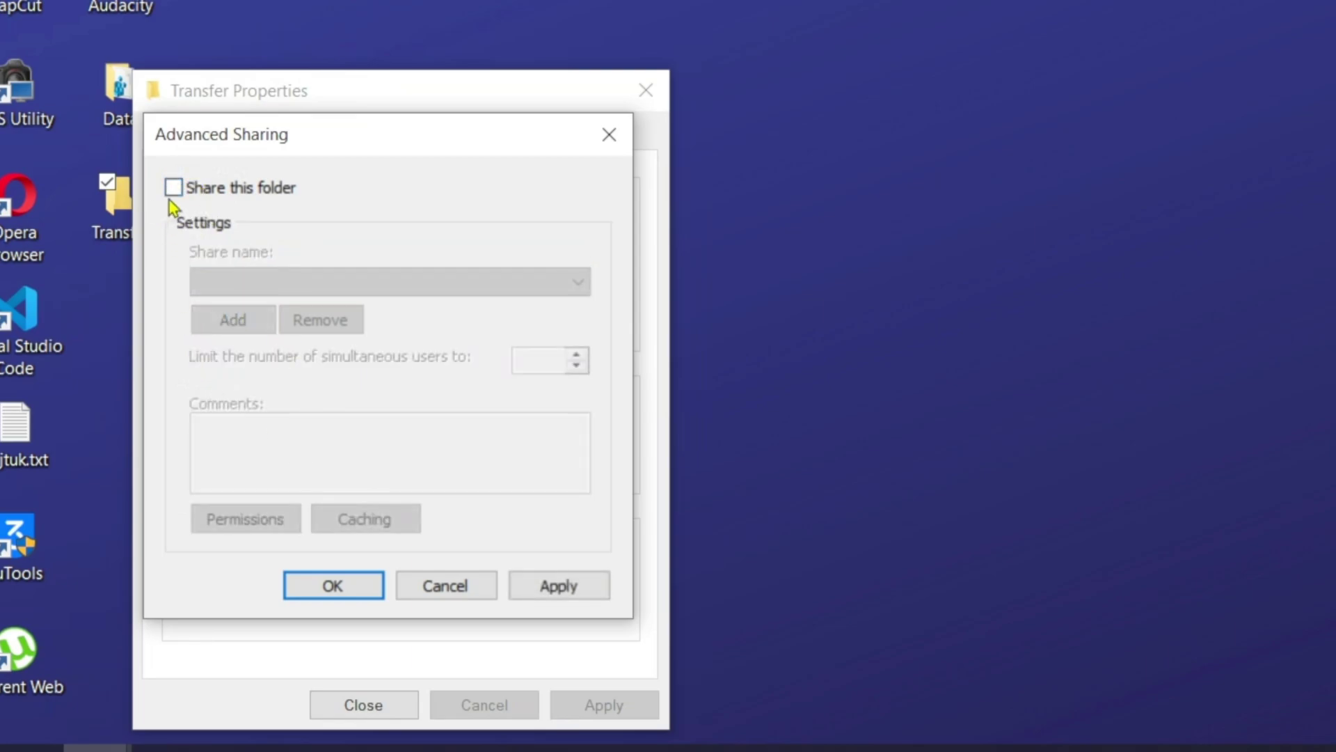
left_click(174, 189)
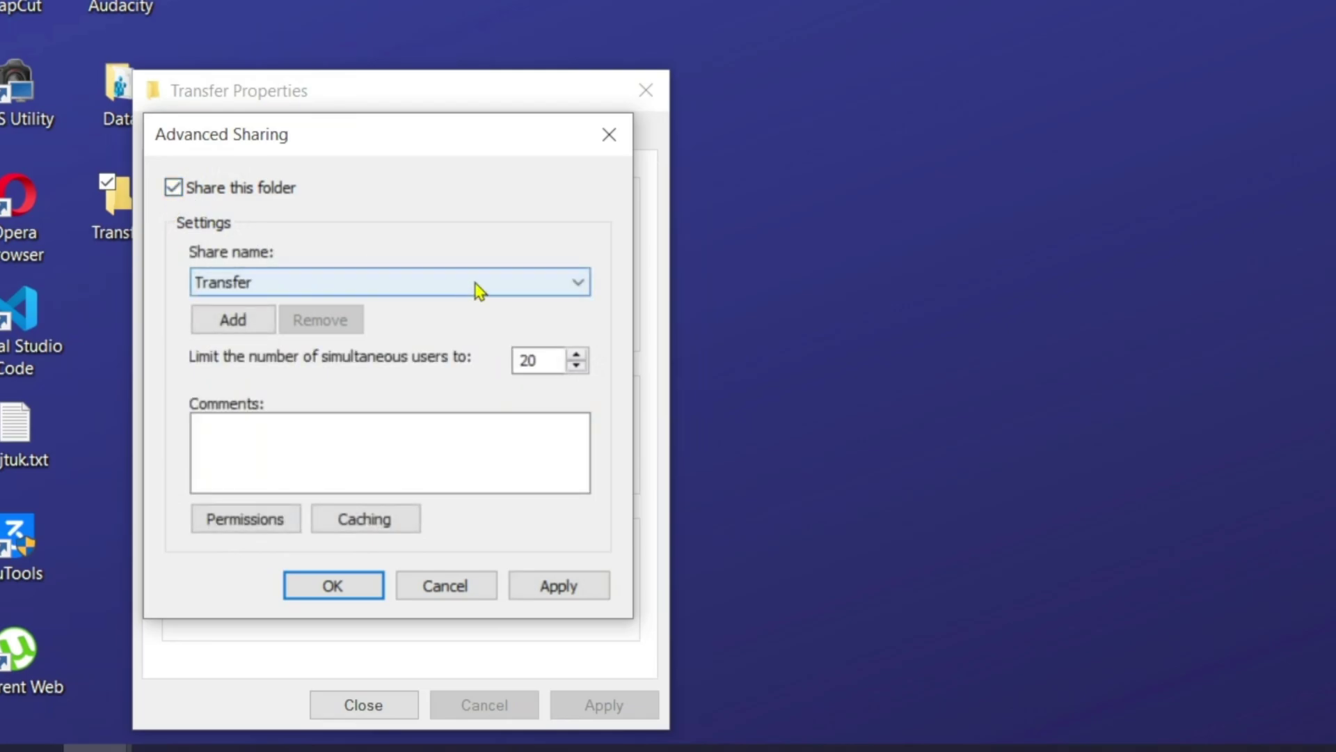
left_click(579, 286)
left_click(420, 283)
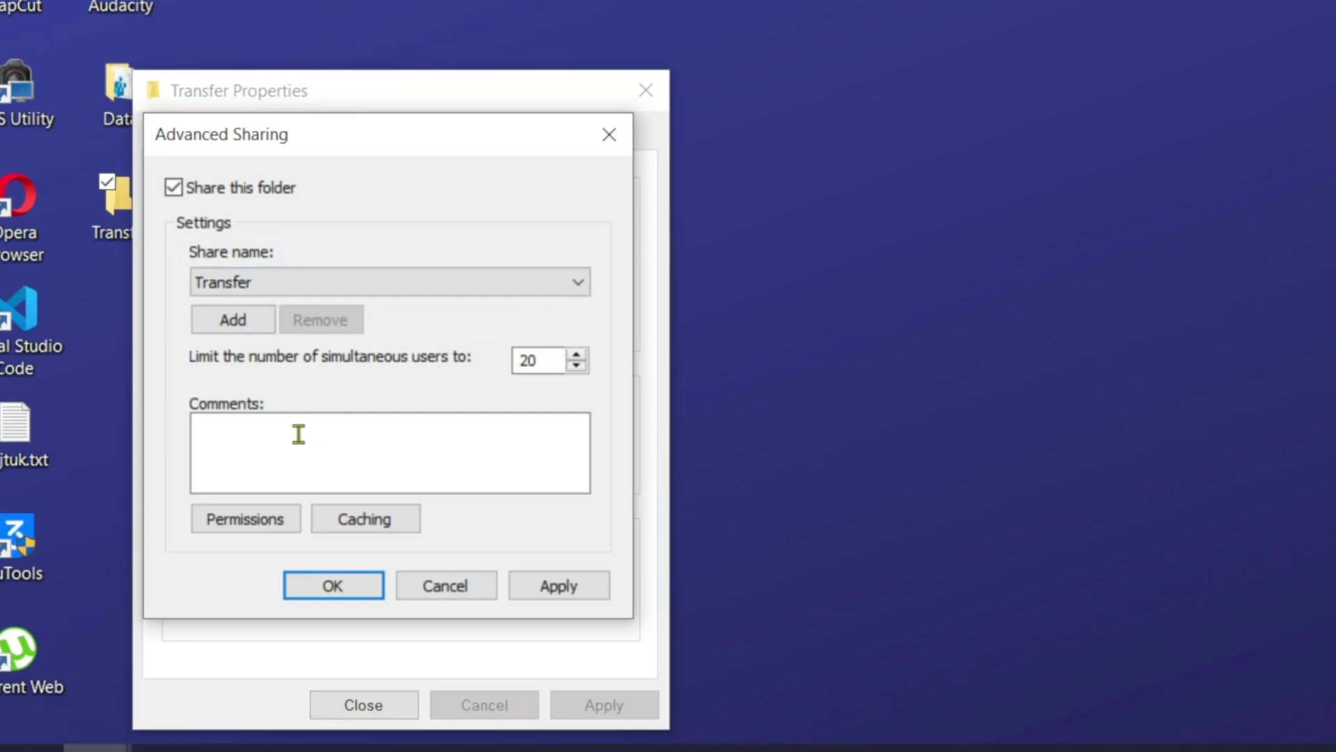
left_click(247, 525)
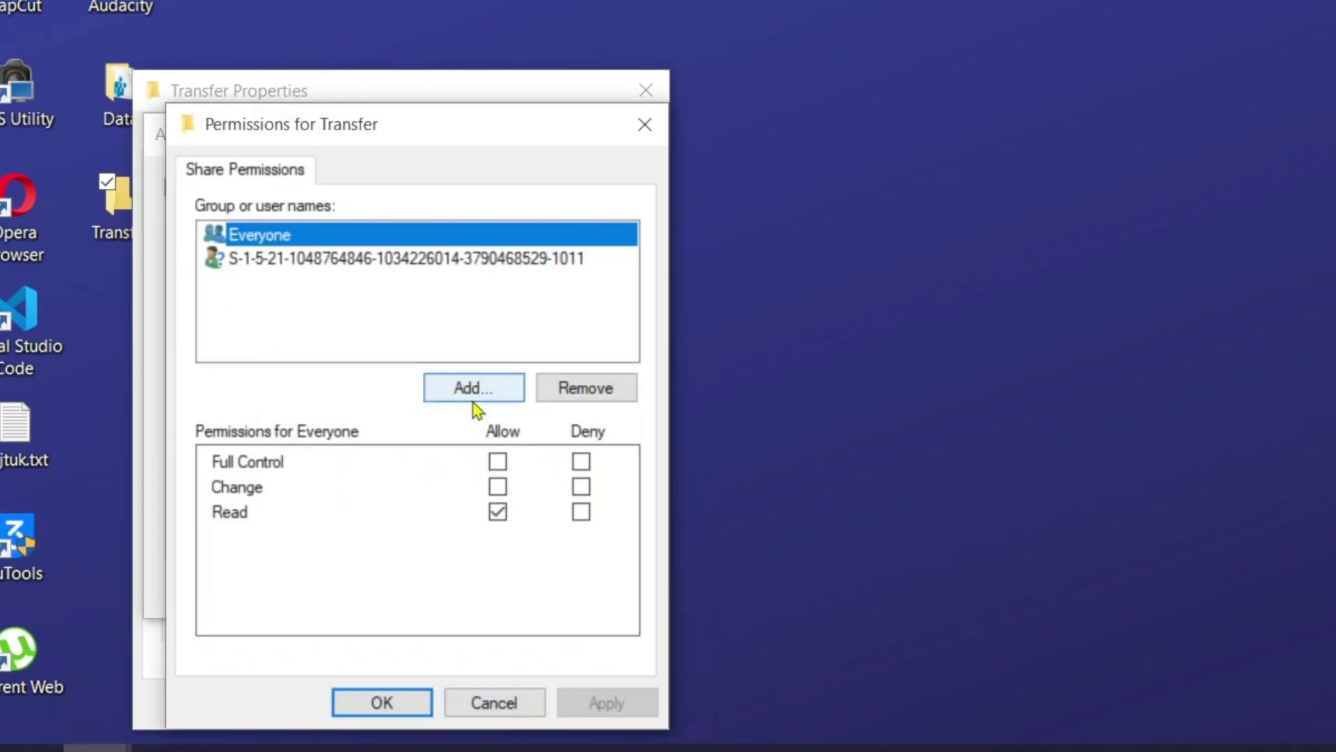
Add the user transfer to the Transfer share permissions after checking the name.
left_click(396, 343)
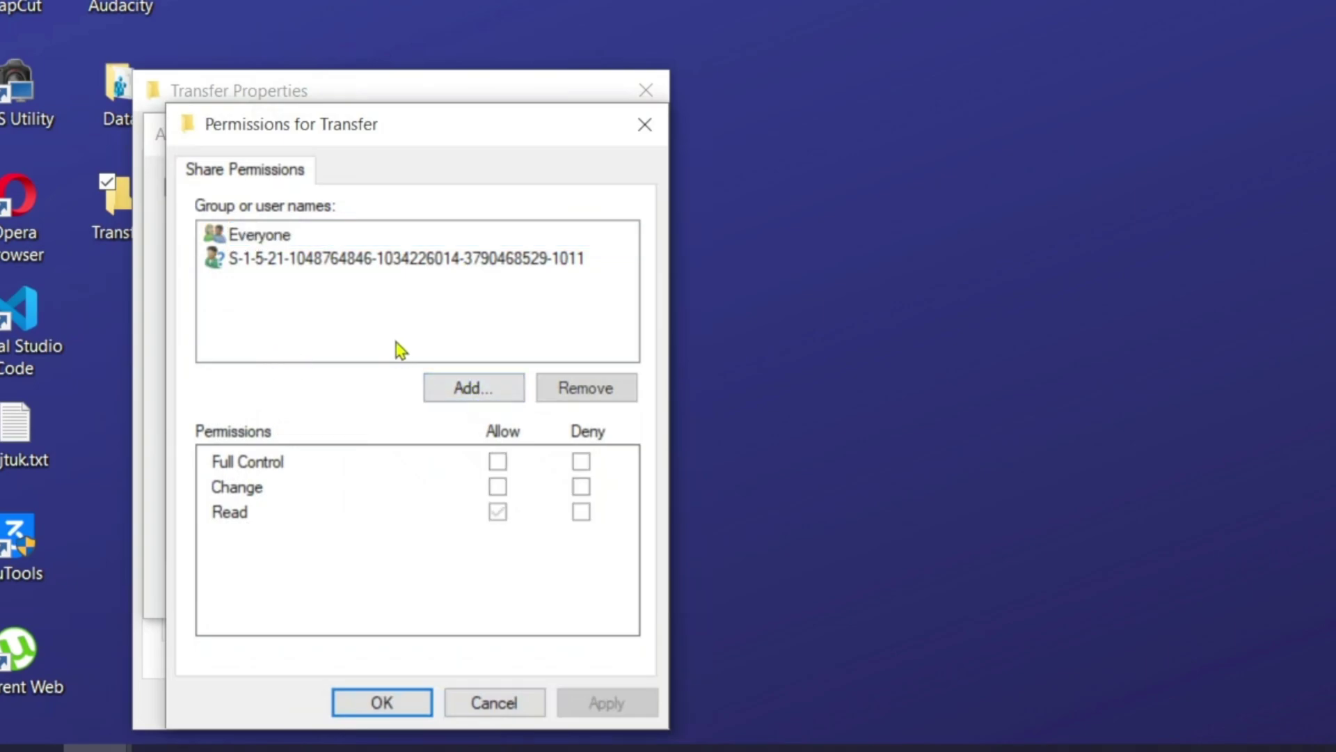
left_click(484, 386)
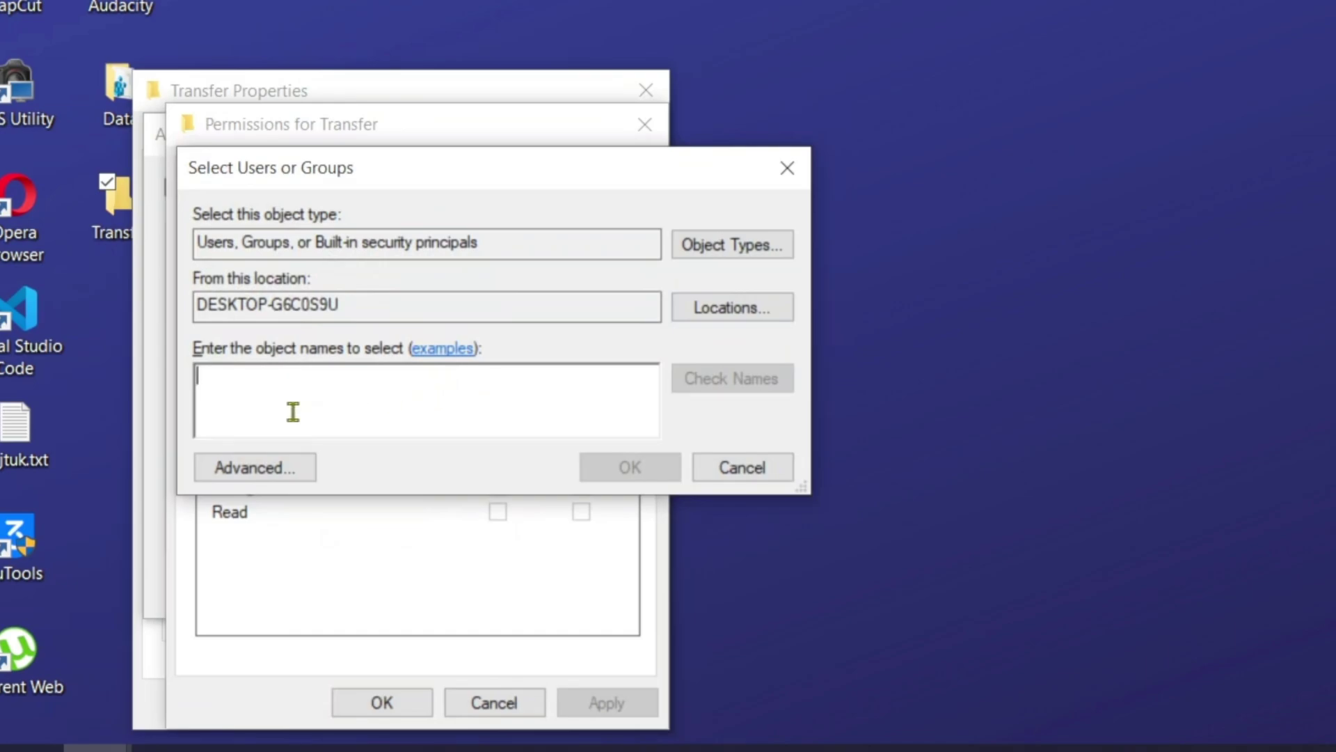
type("tran")
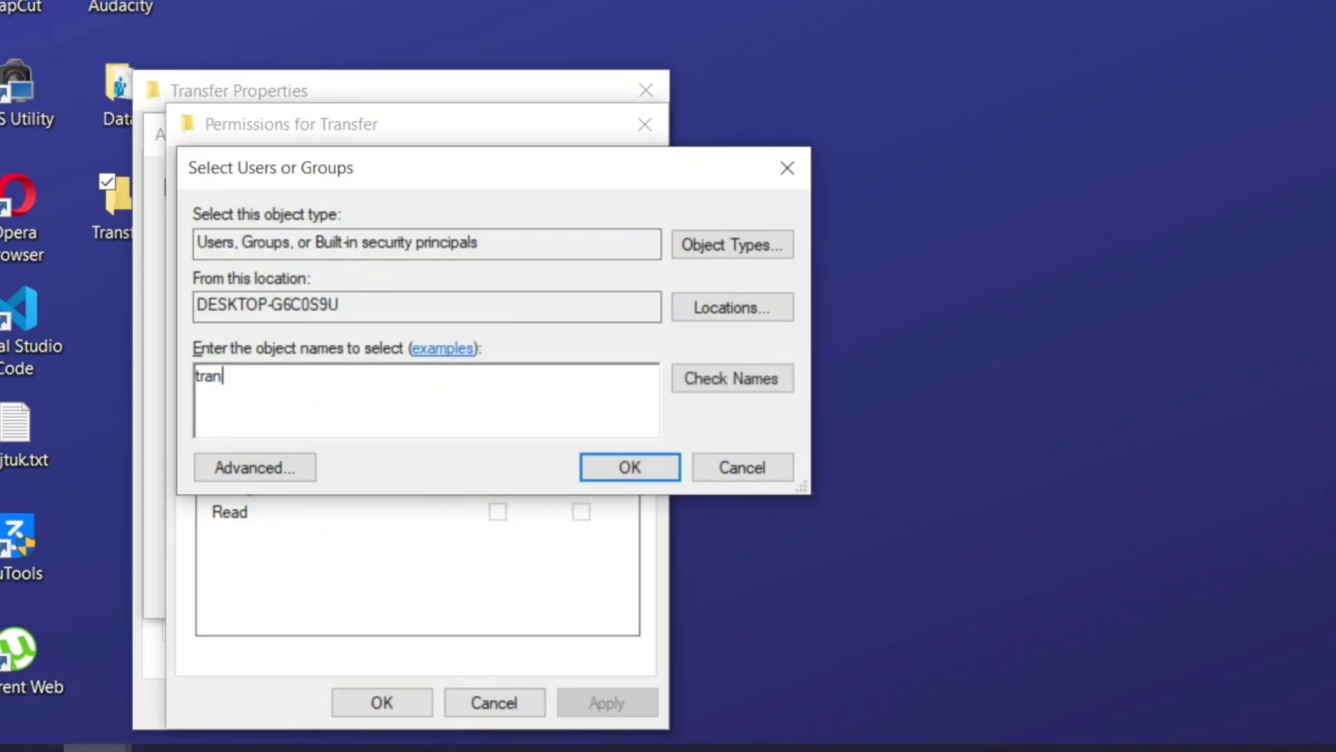
type("sfer")
left_click(719, 385)
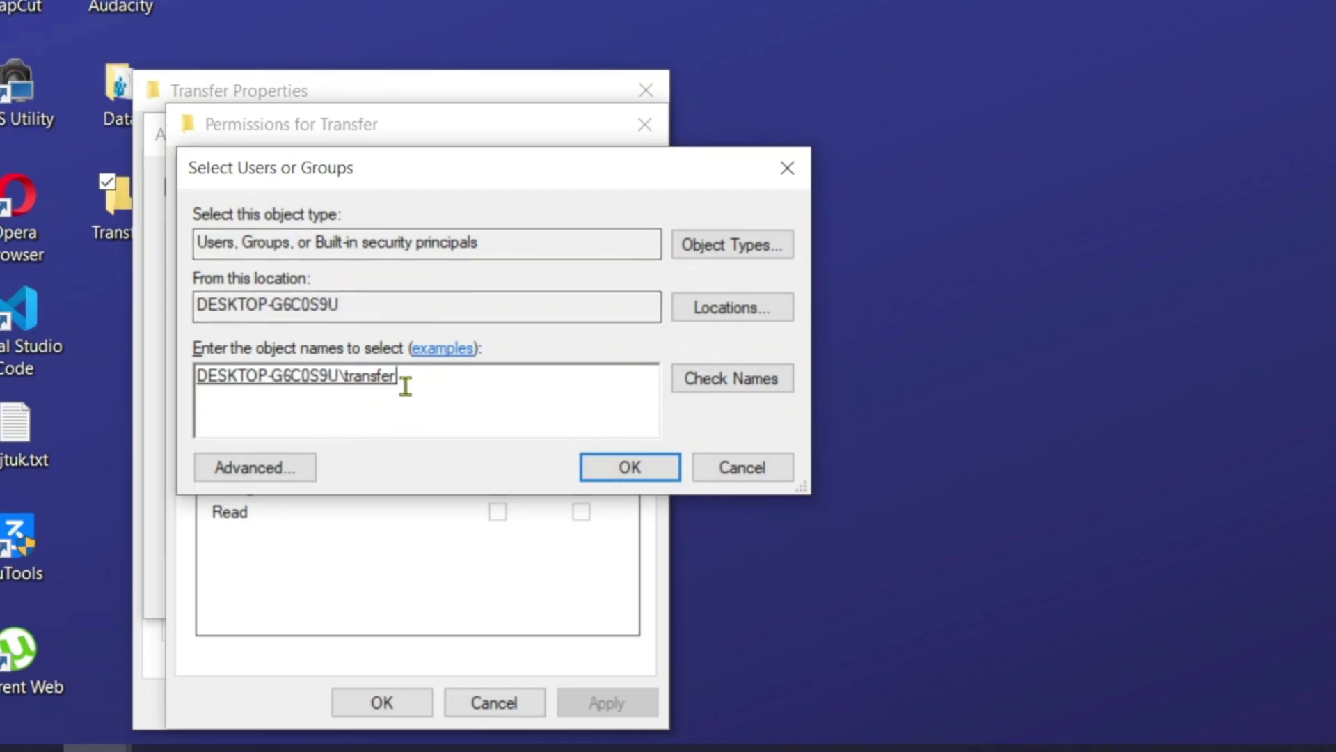
left_click(630, 468)
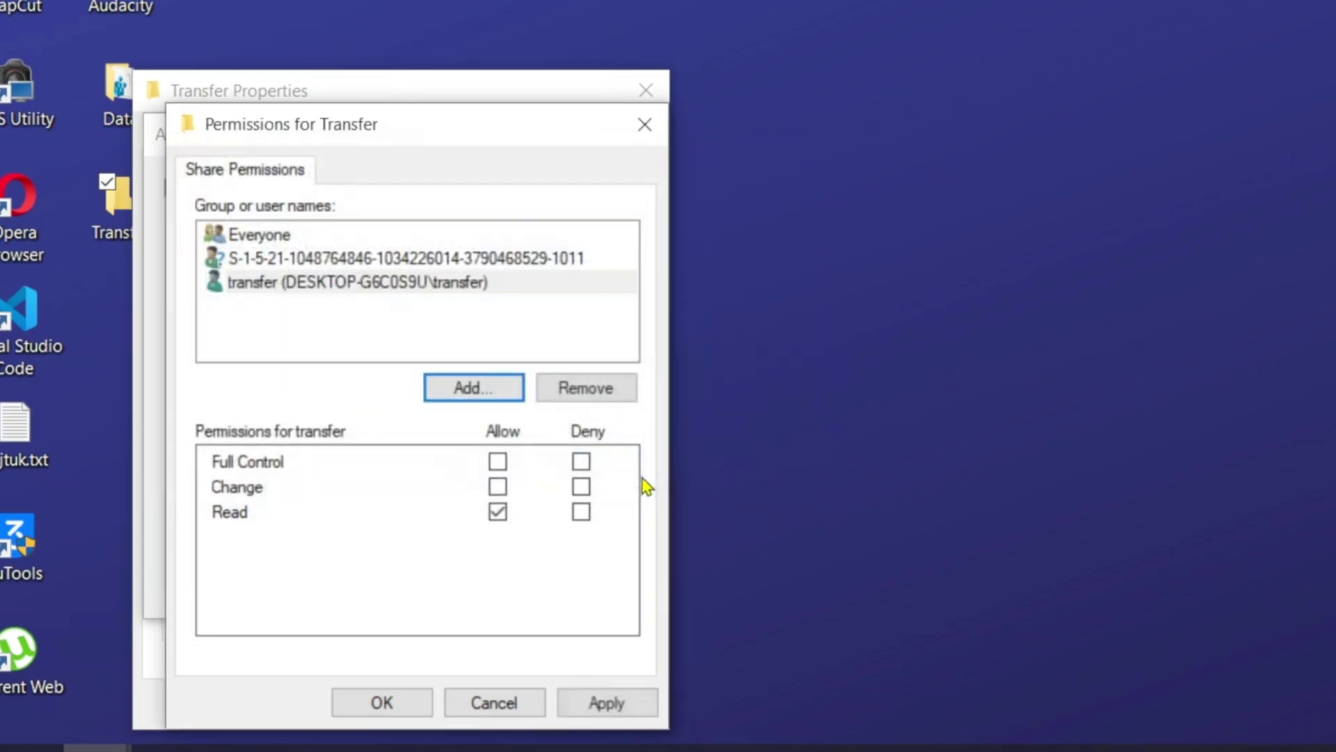
Allow transfer Full Control of the share and apply the advanced sharing settings.
left_click(377, 282)
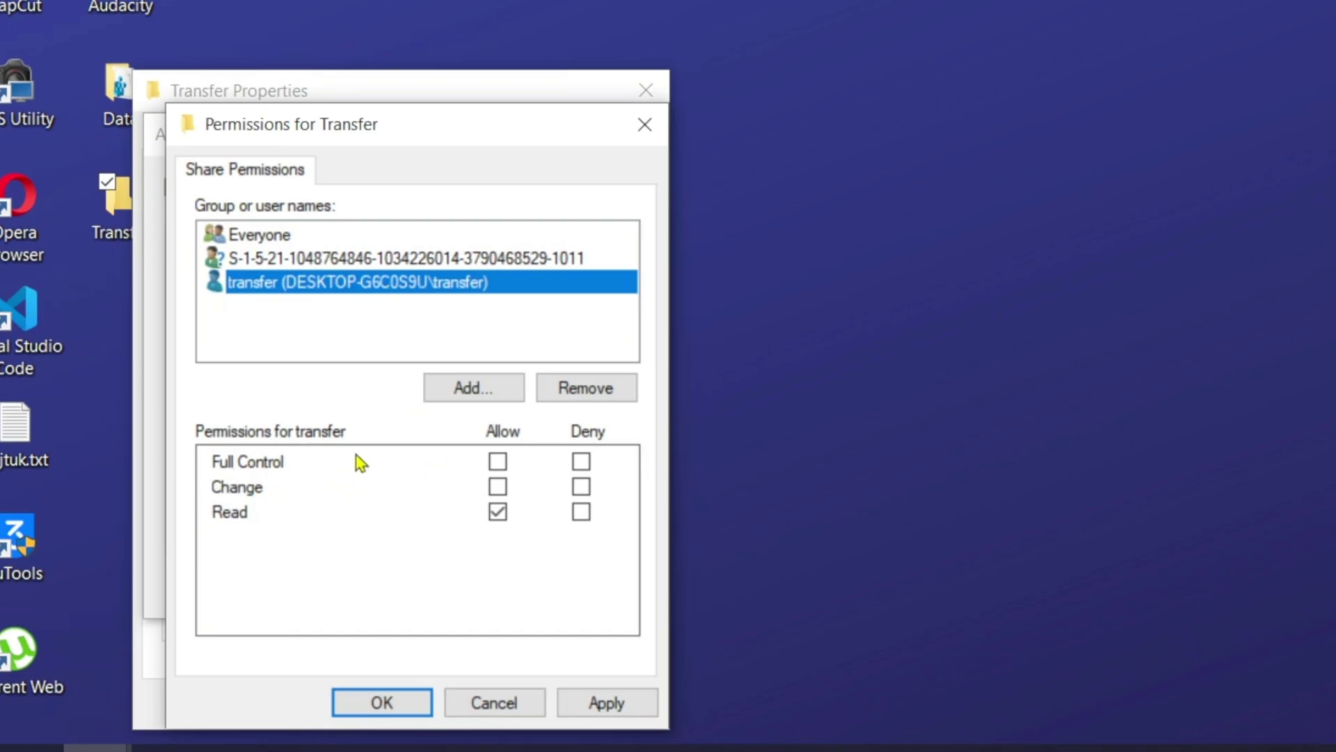
left_click(497, 463)
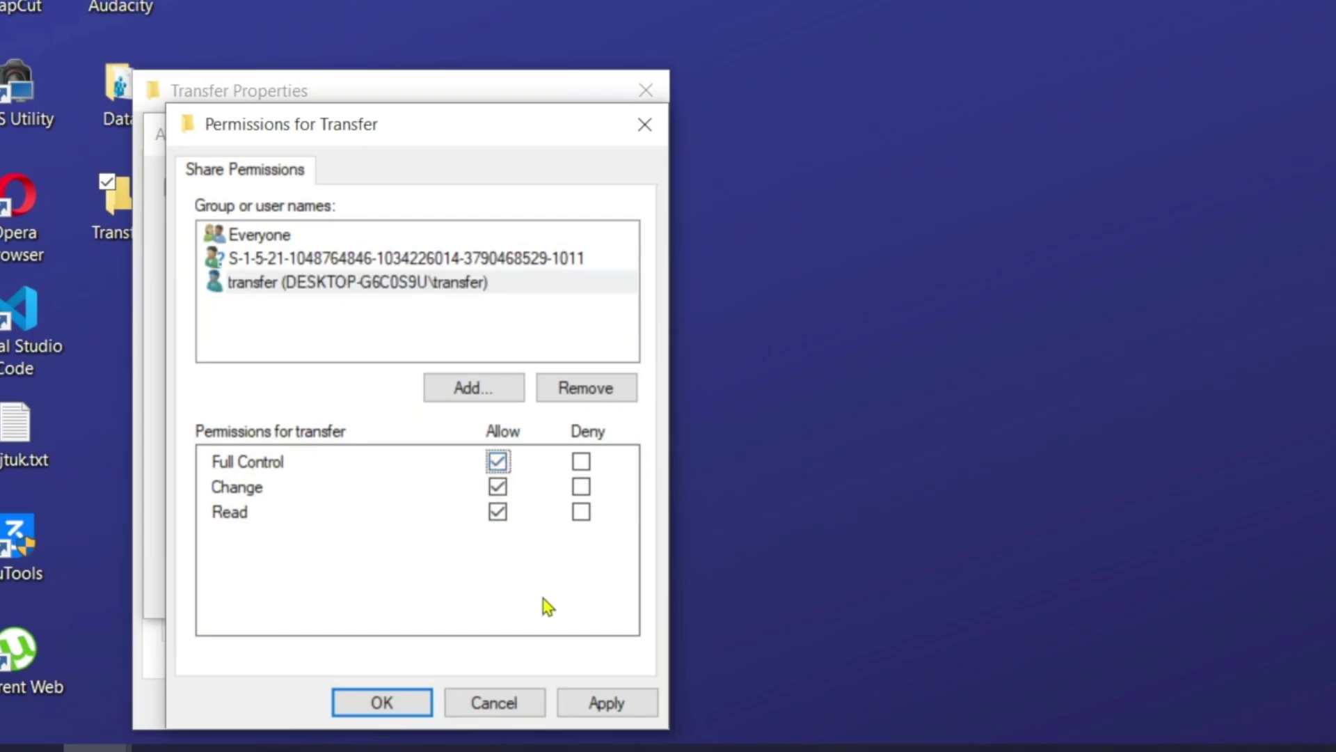
left_click(581, 708)
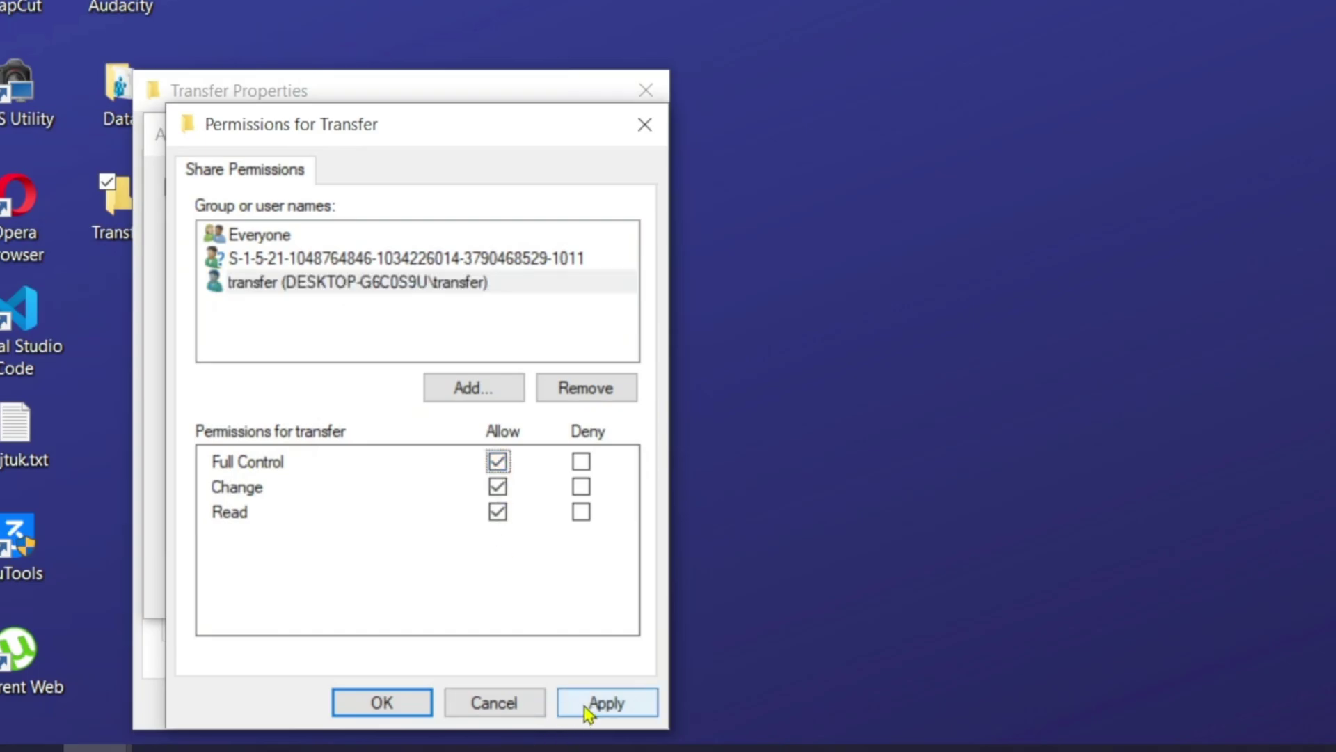
left_click(407, 704)
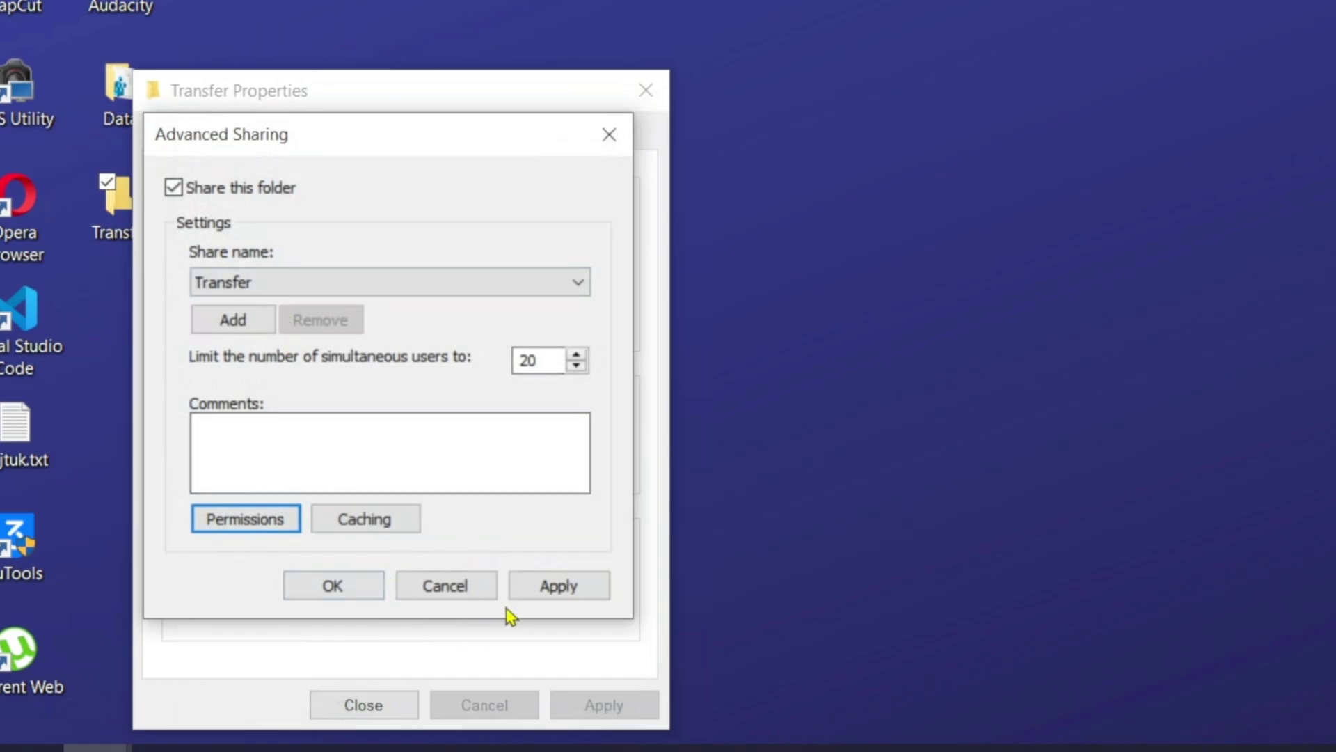
left_click(538, 590)
left_click(344, 599)
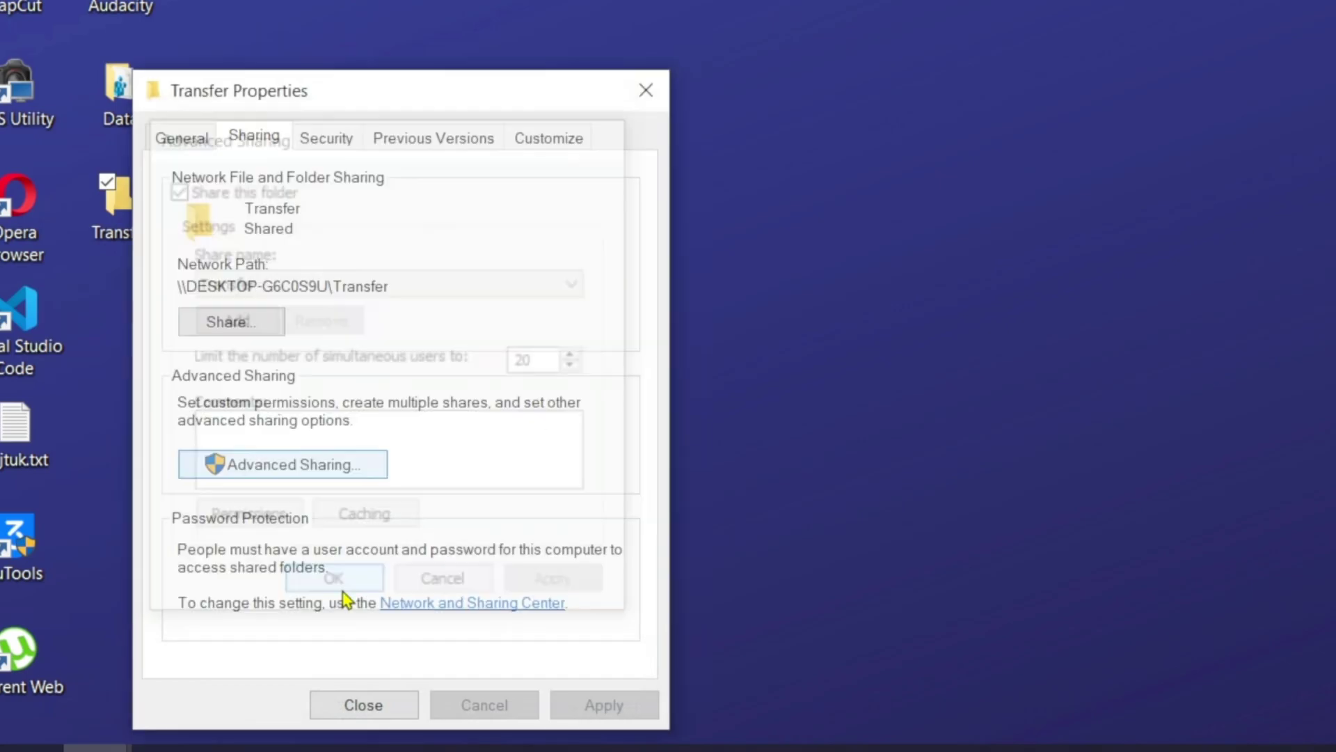
Close Transfer Properties, confirm the Wi-Fi network profile is Private, then minimise Settings.
left_click(358, 707)
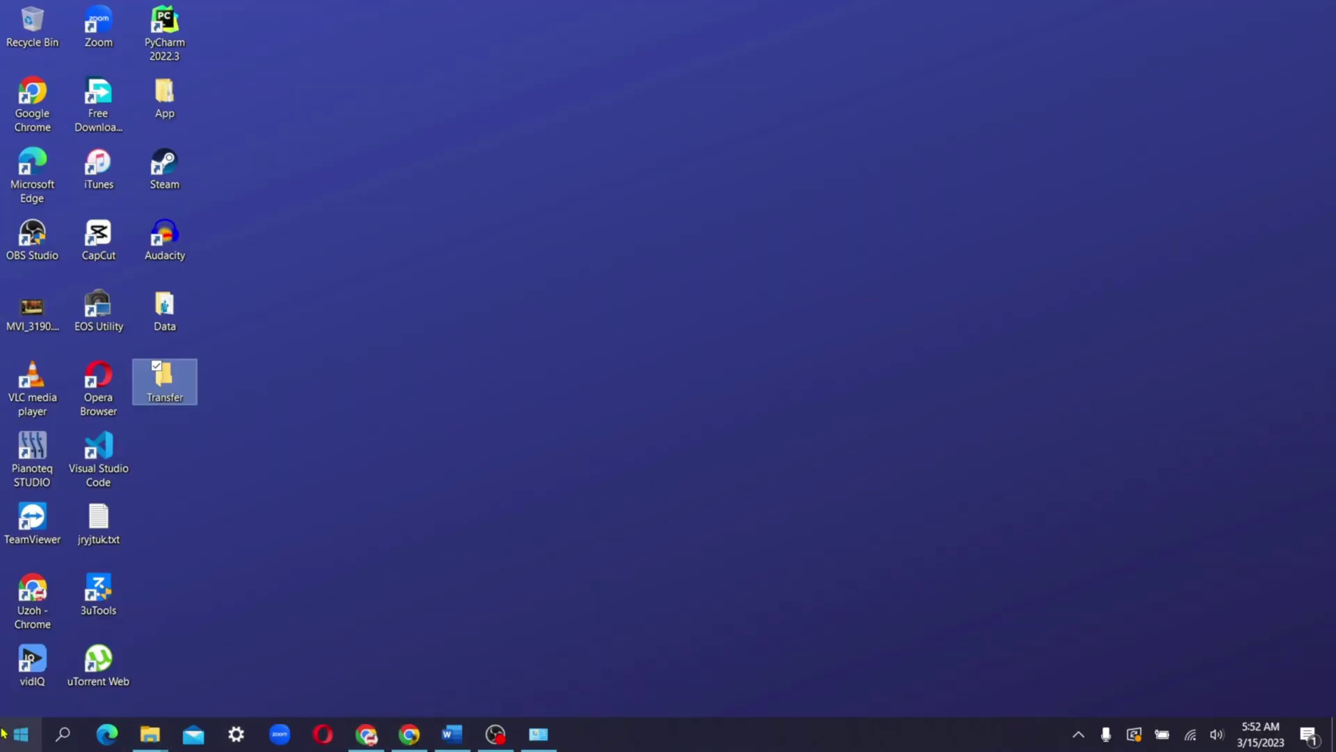
left_click(7, 734)
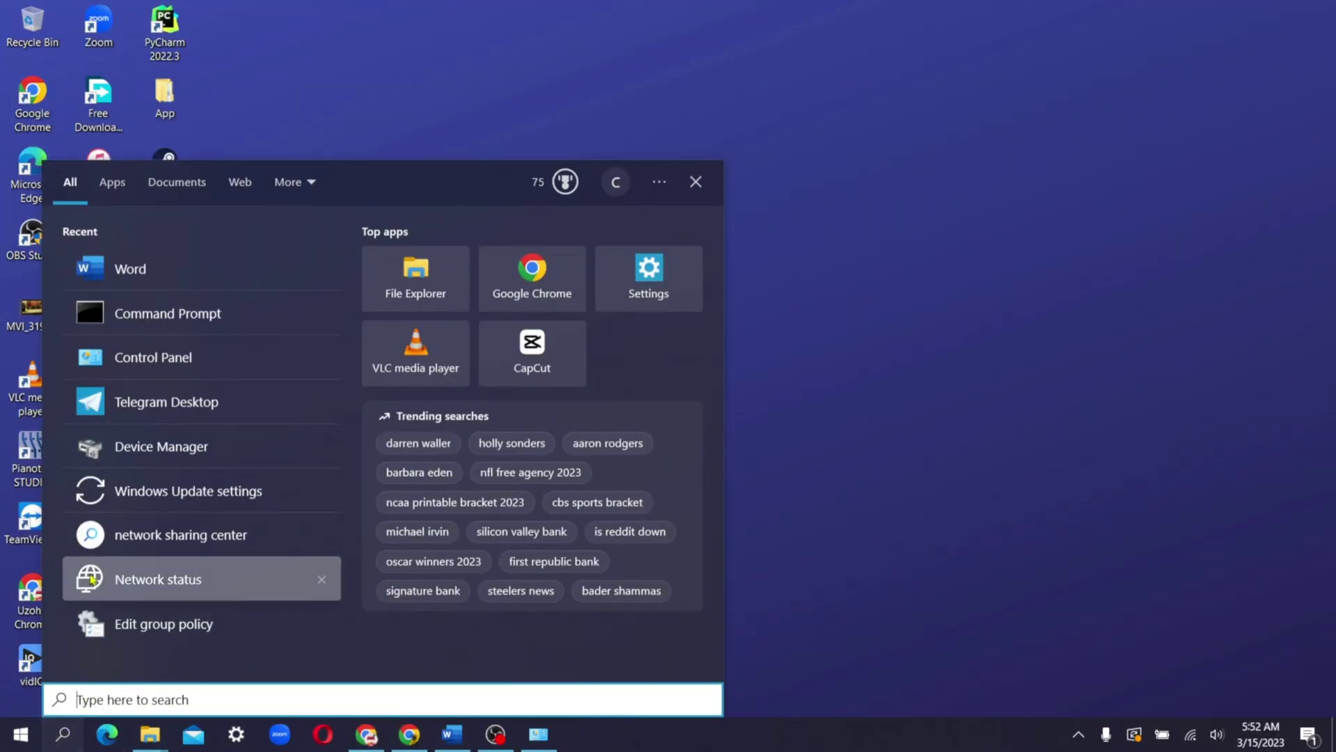
left_click(143, 581)
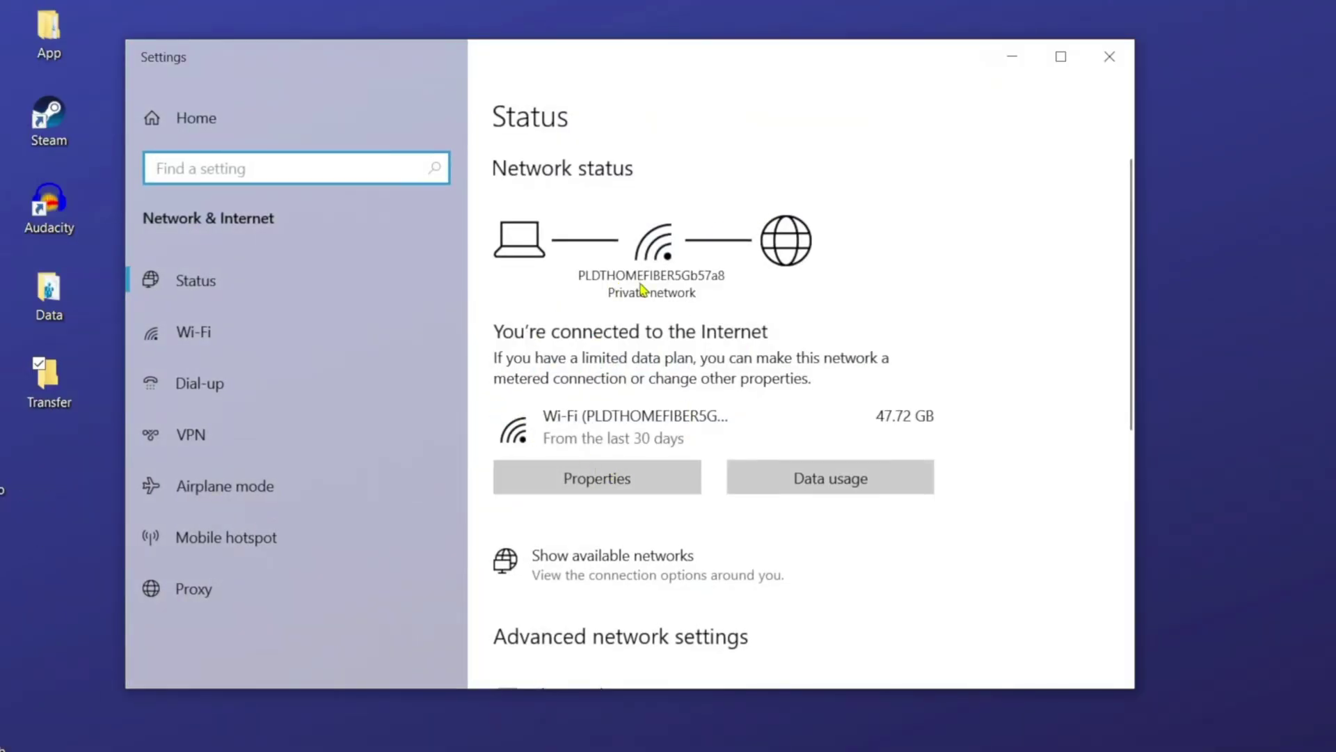
left_click(601, 485)
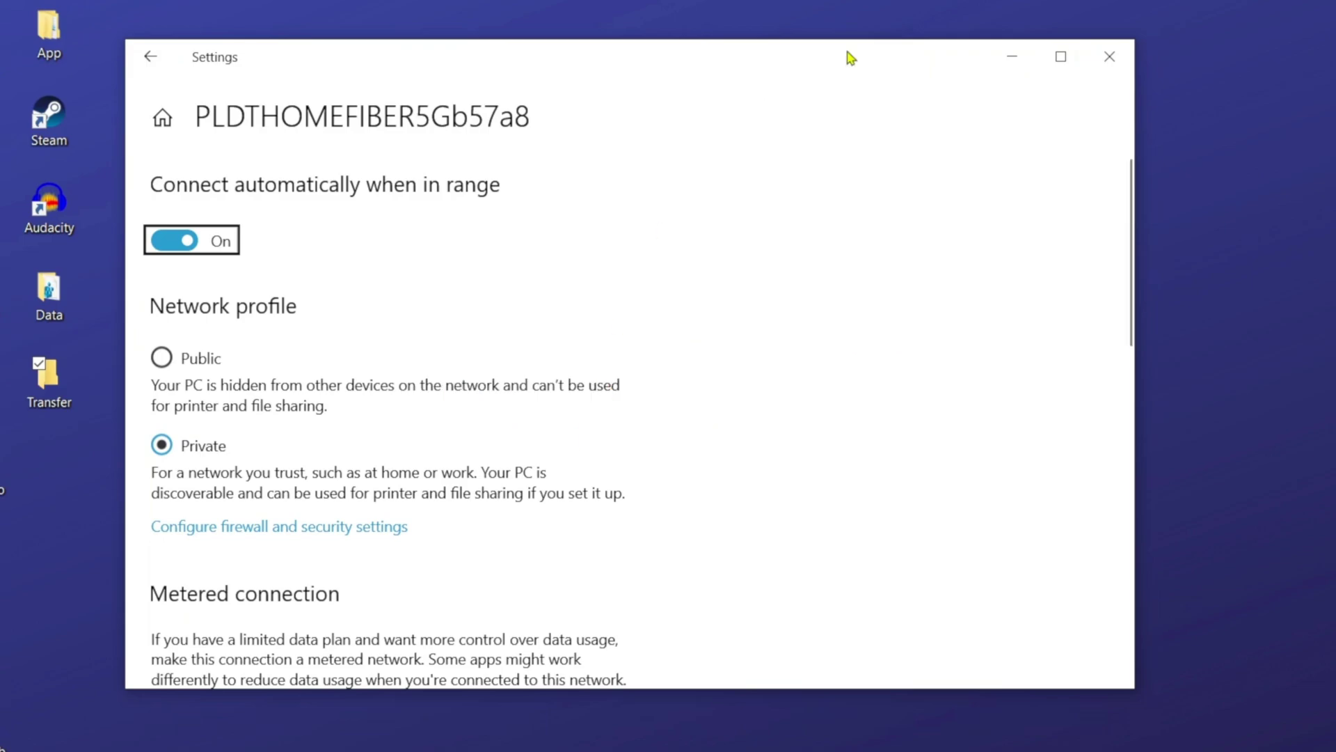
left_click(1022, 62)
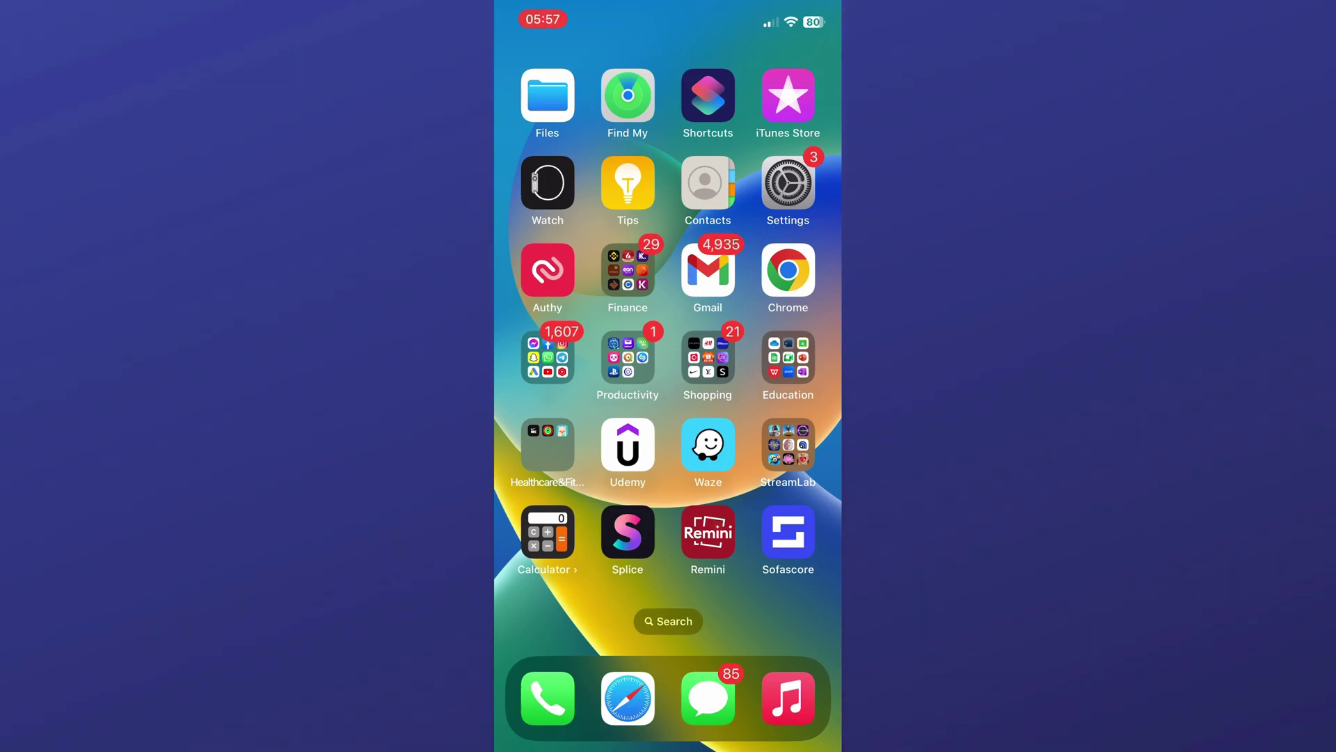
In the Files app, start Connect to Server from the Browse page menu.
left_click(548, 95)
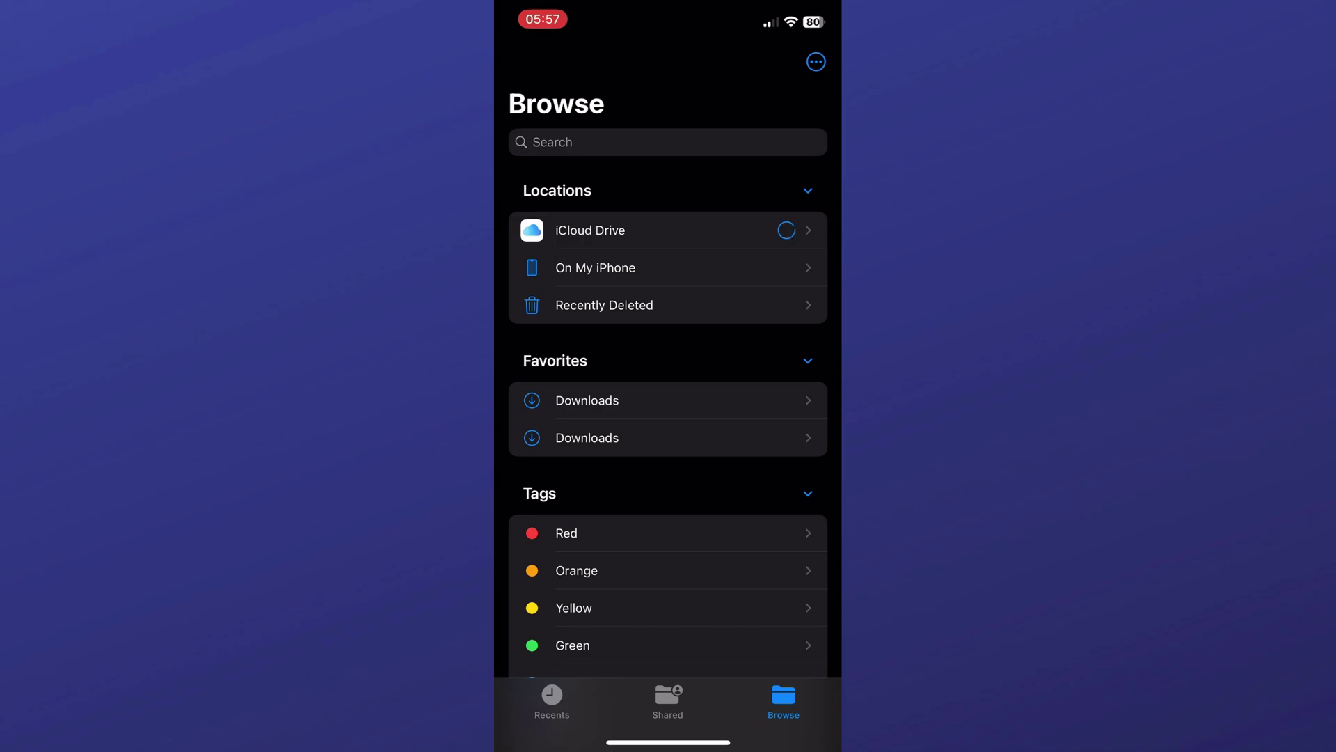
left_click(816, 62)
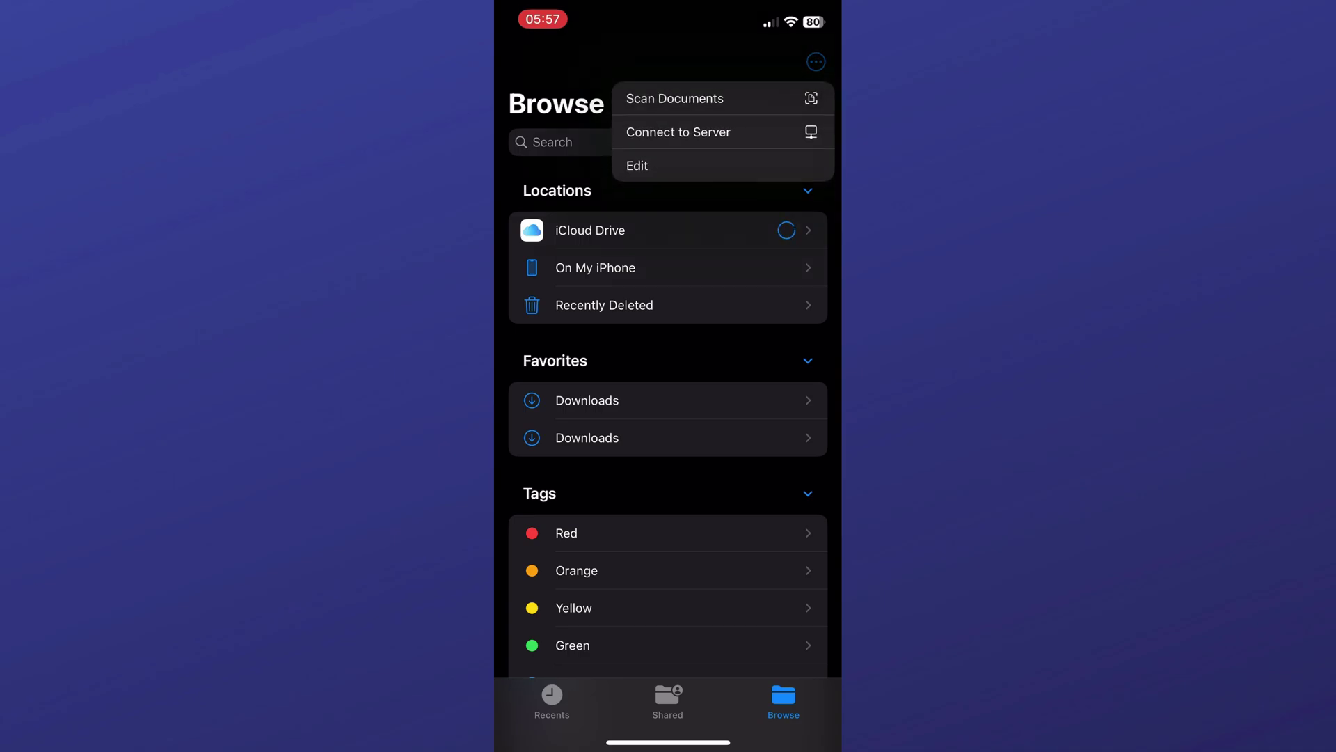
left_click(678, 131)
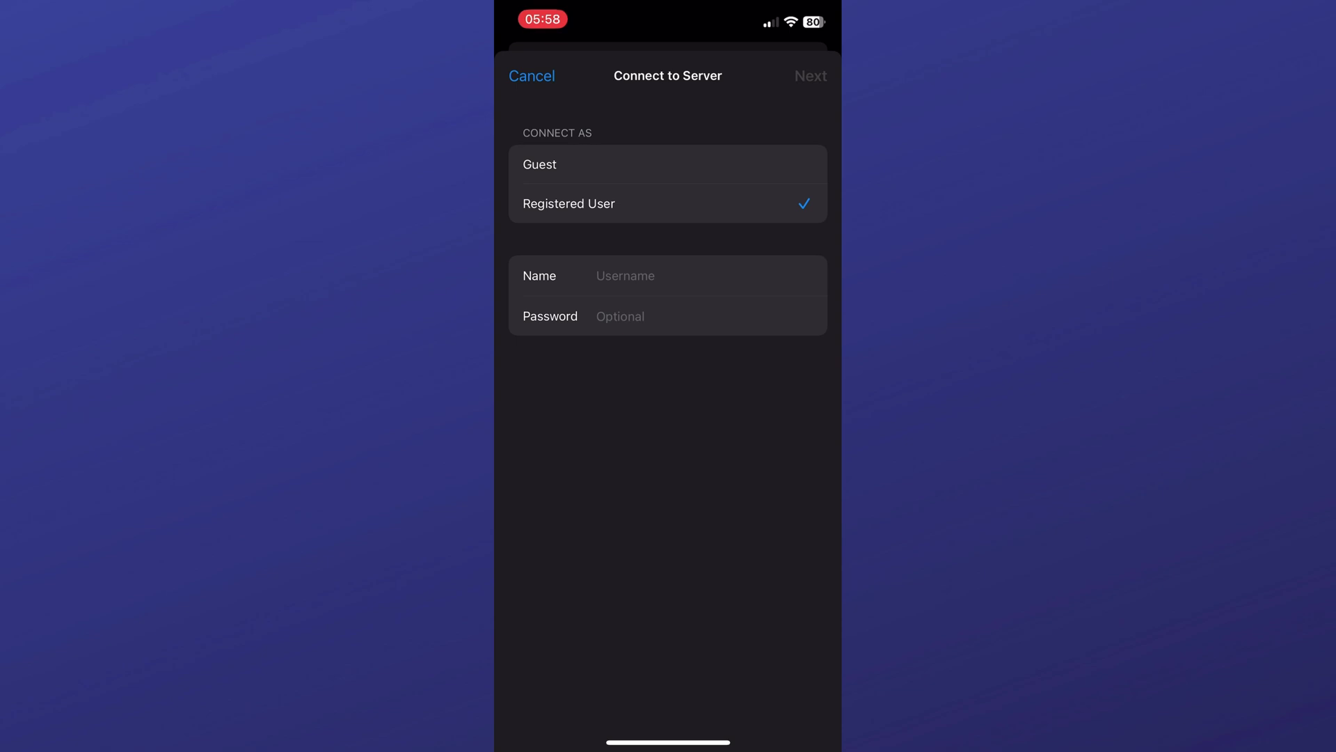
Sign in as user 'transfer' with its password, dismissing the Invalid argument error, and connect to the PC.
left_click(597, 276)
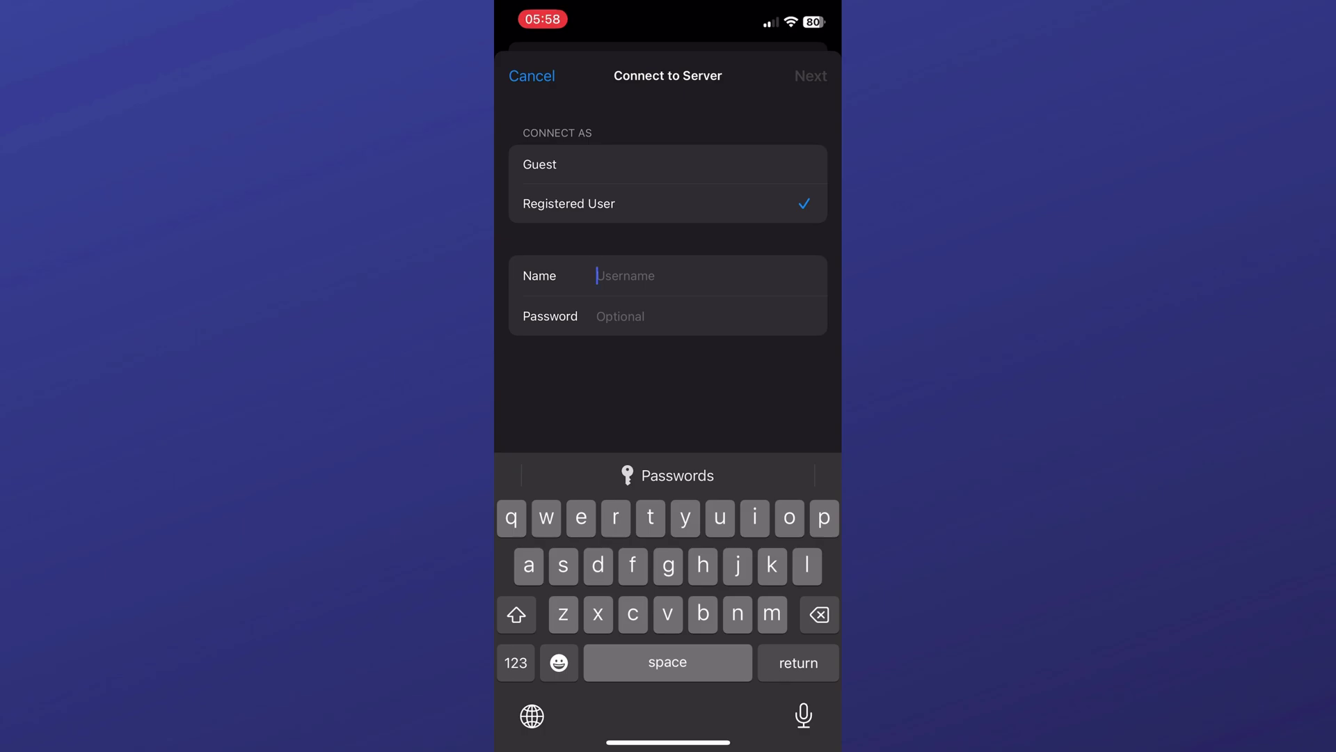
type("tran")
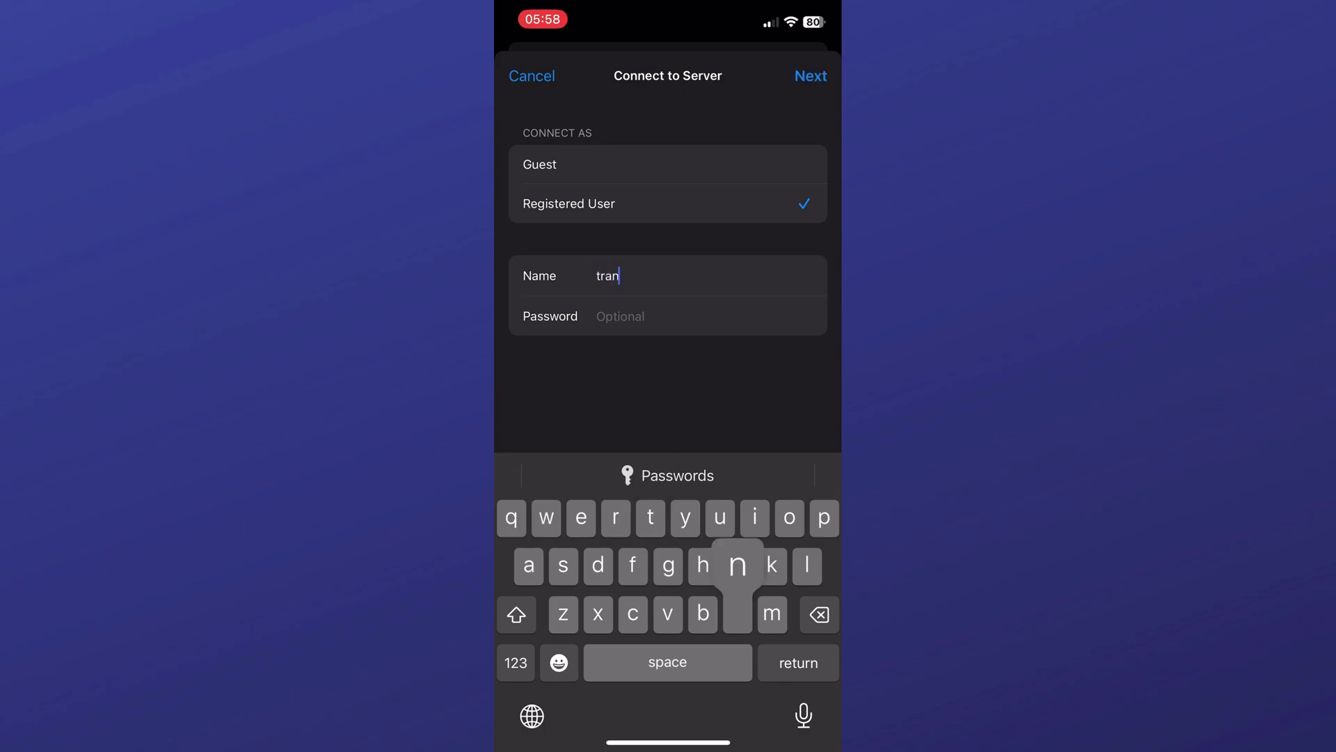
type("sfer")
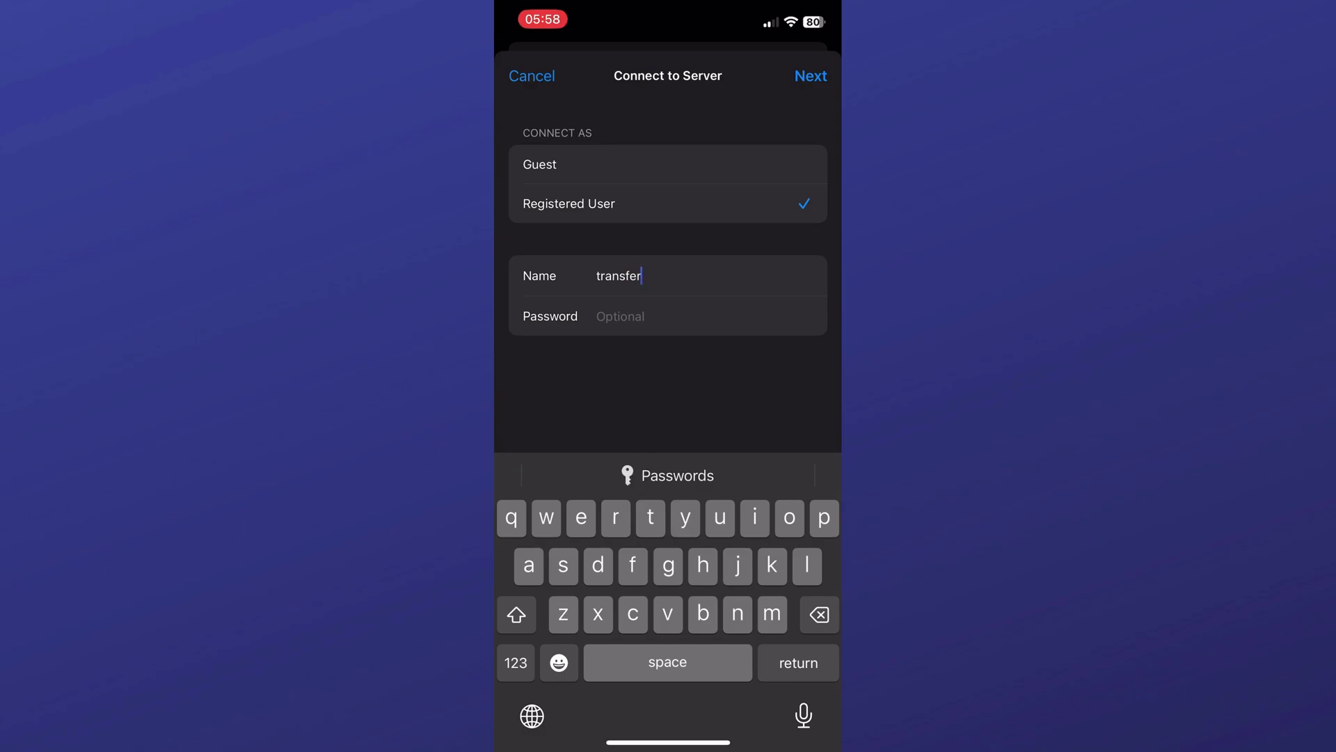
left_click(811, 75)
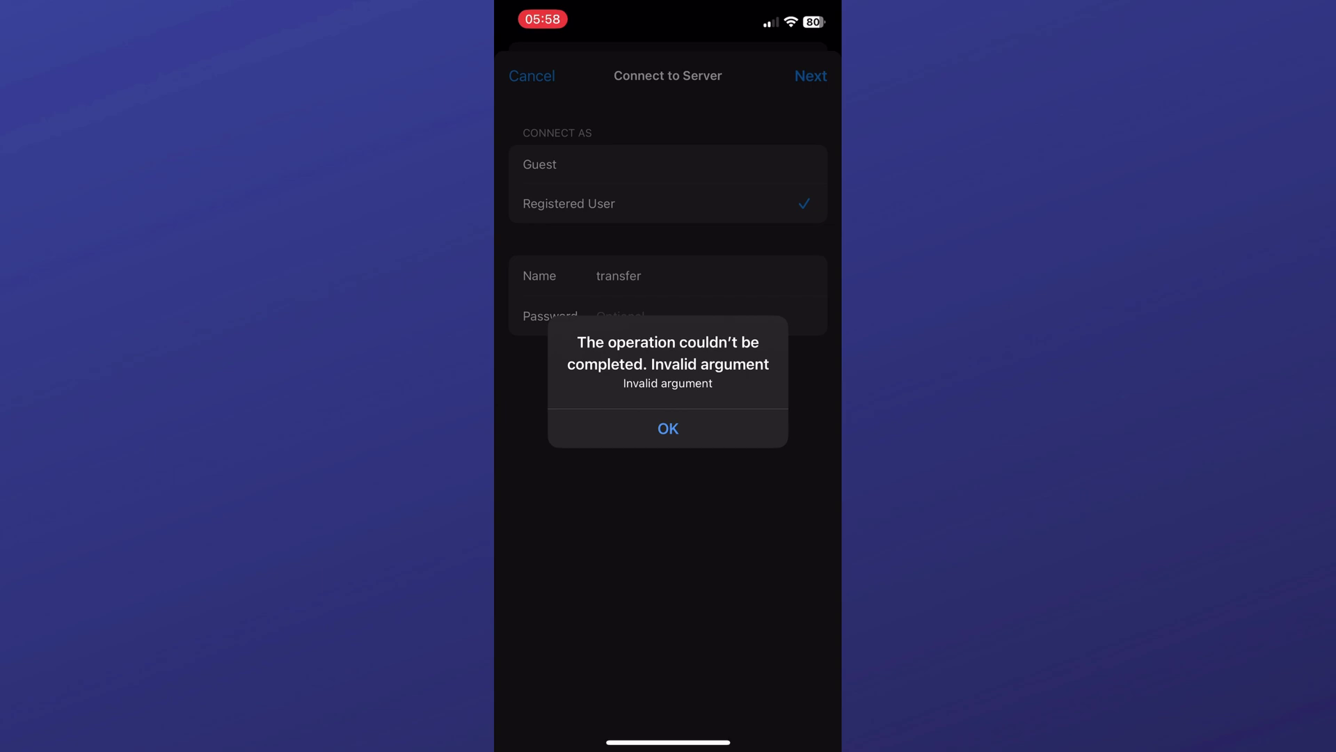
left_click(668, 428)
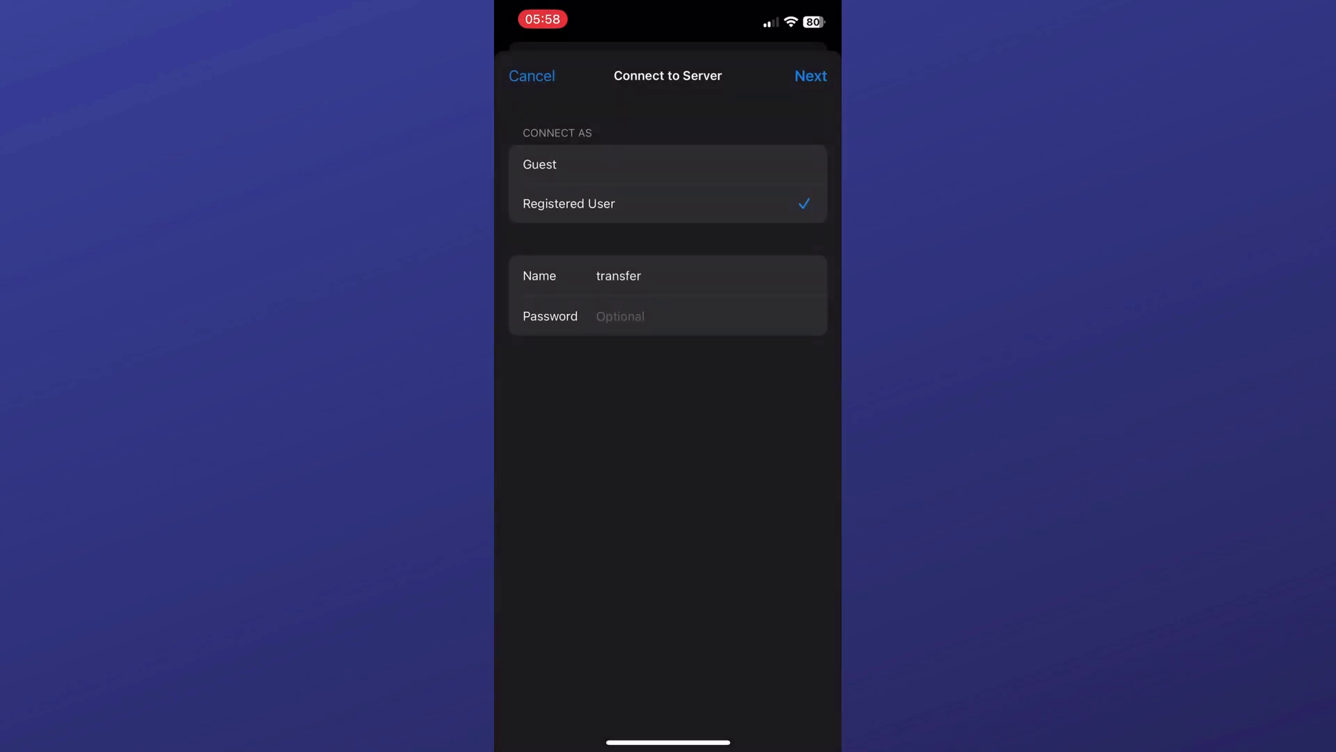
left_click(696, 316)
key("Return")
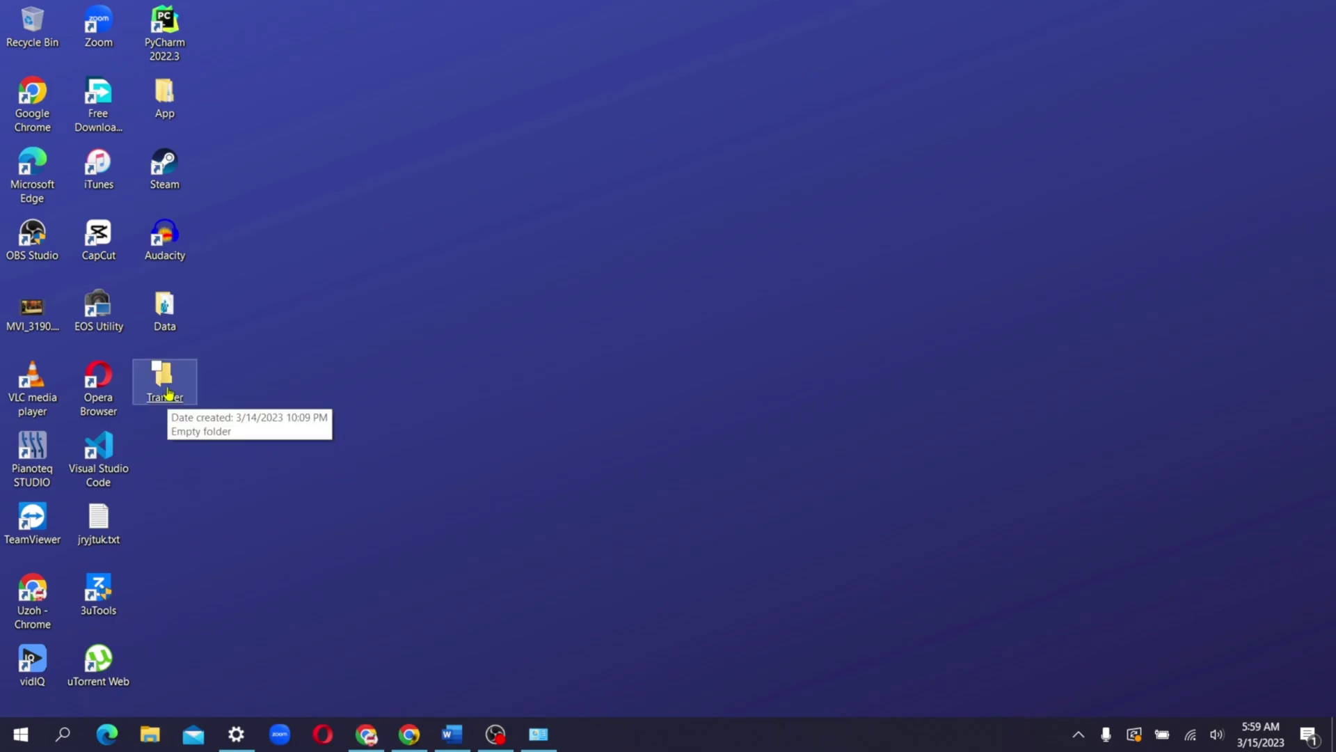
Open the Transfer folder in File Explorer, then navigate to the Downloads folder.
right_click(168, 393)
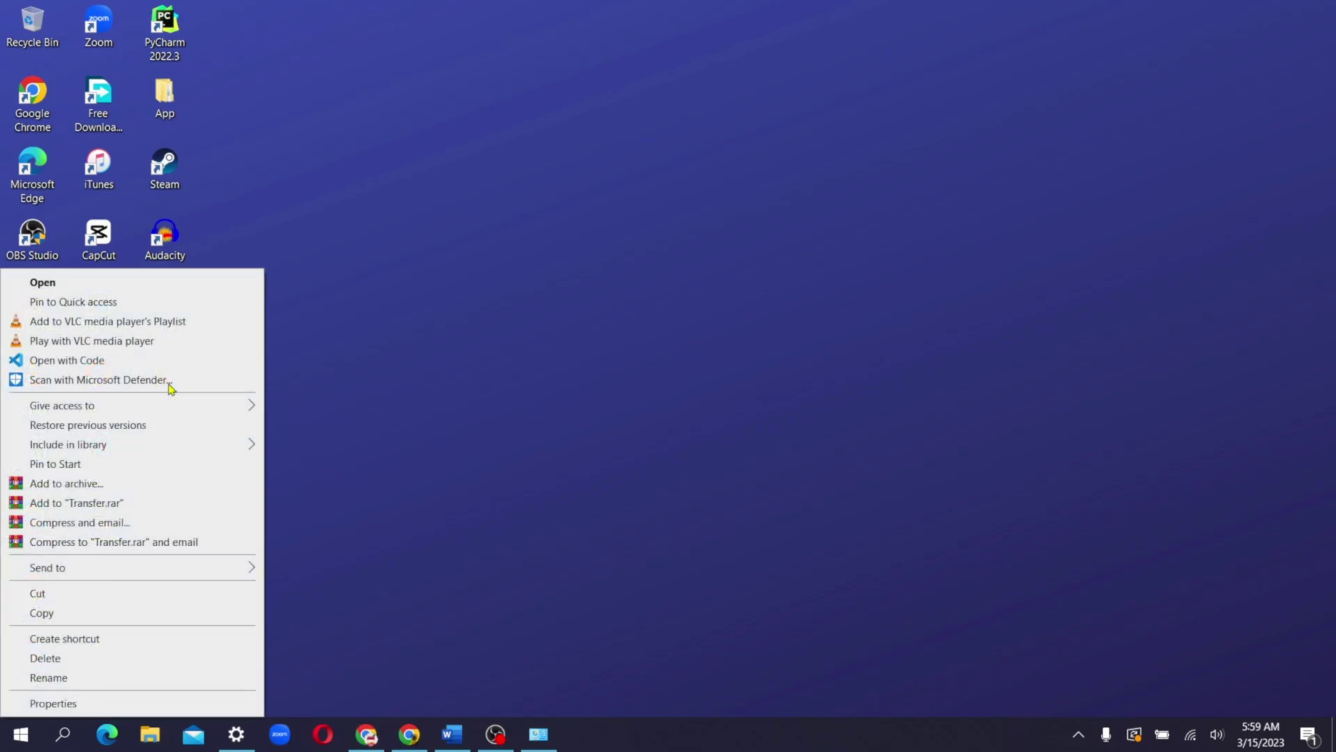
left_click(101, 283)
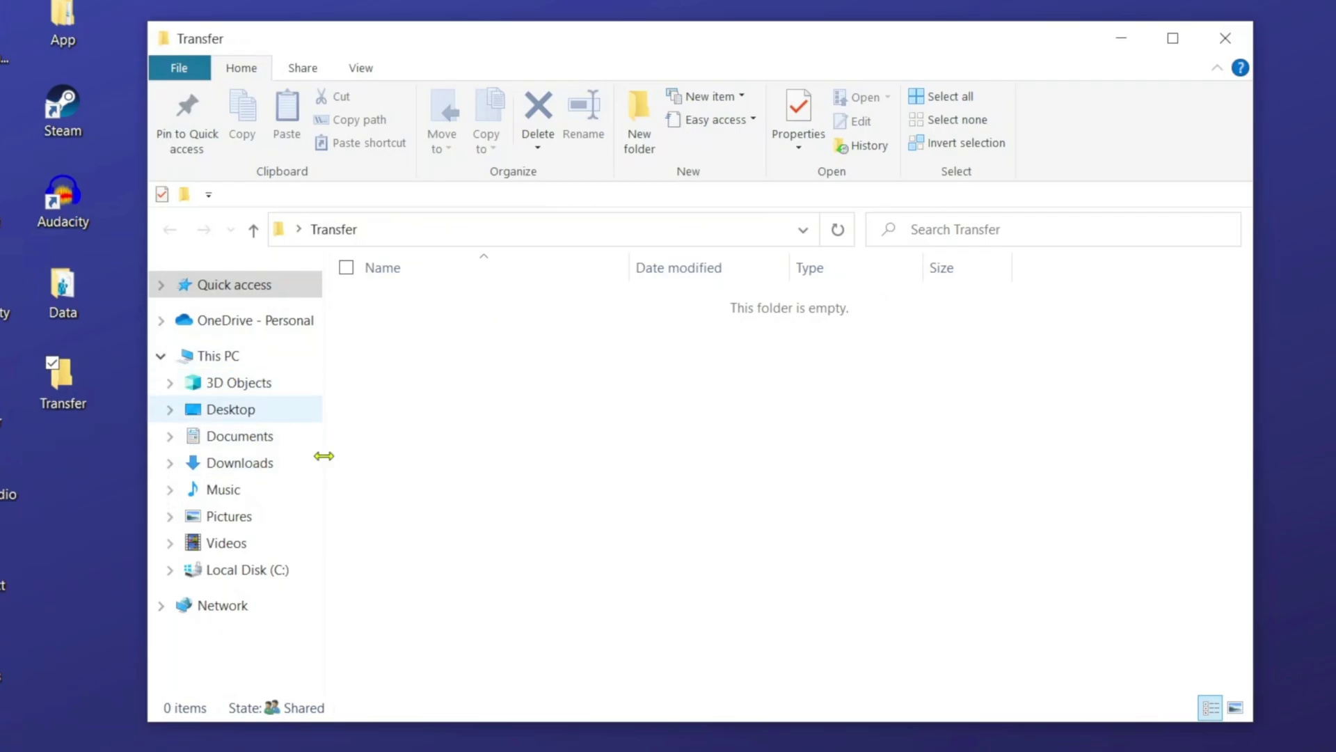
left_click(241, 473)
key("alt+Left")
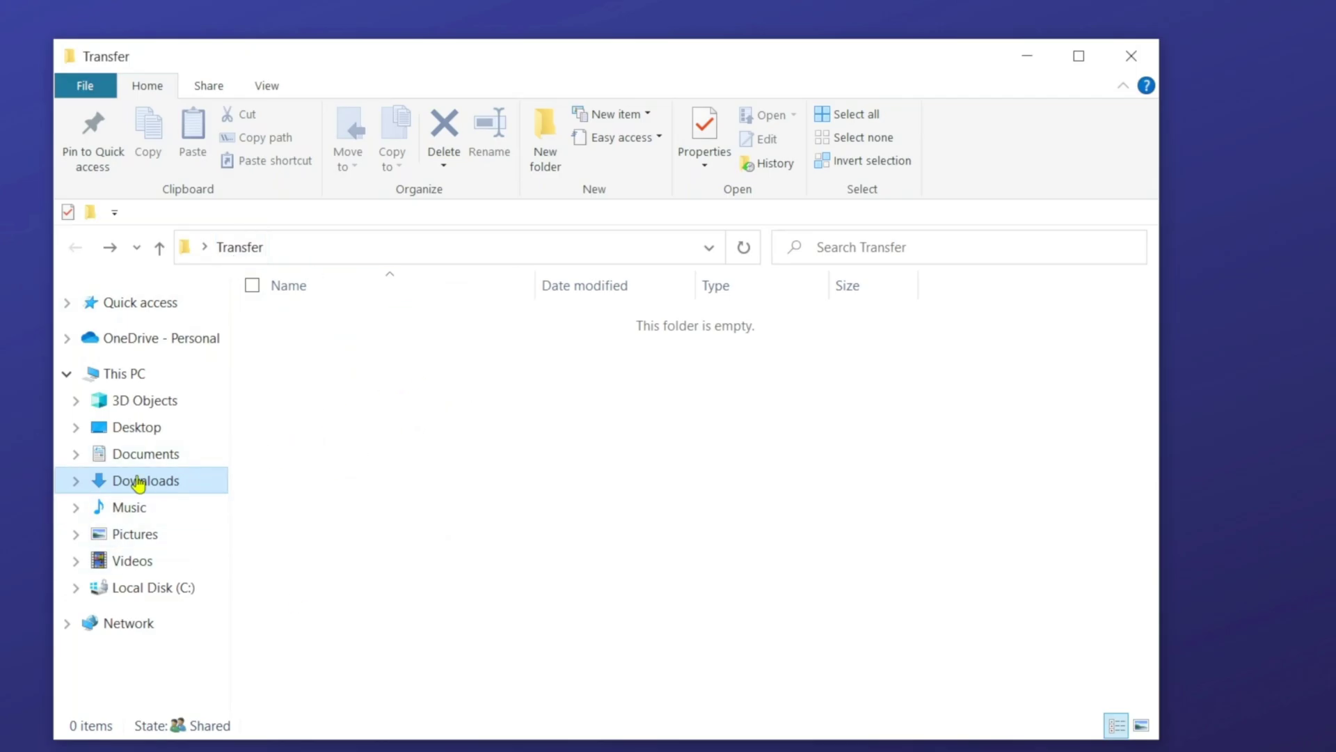
left_click(137, 429)
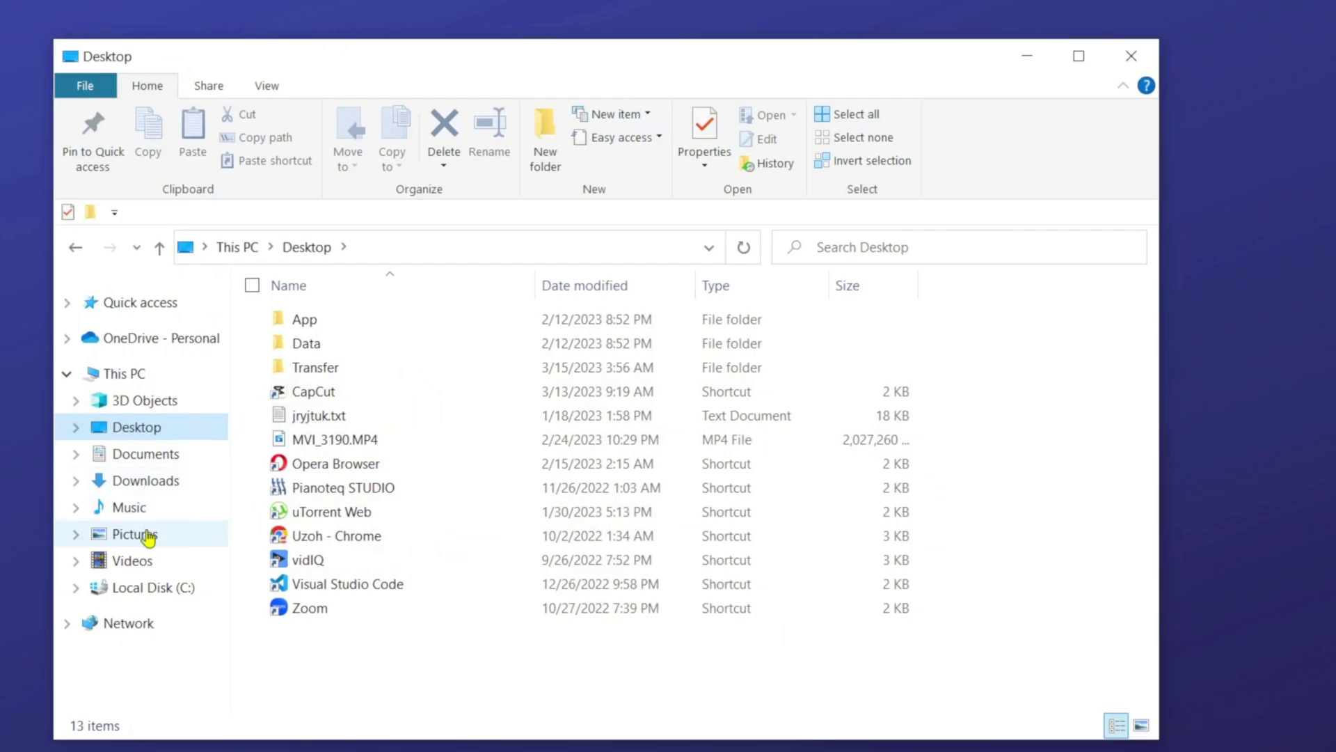
left_click(145, 481)
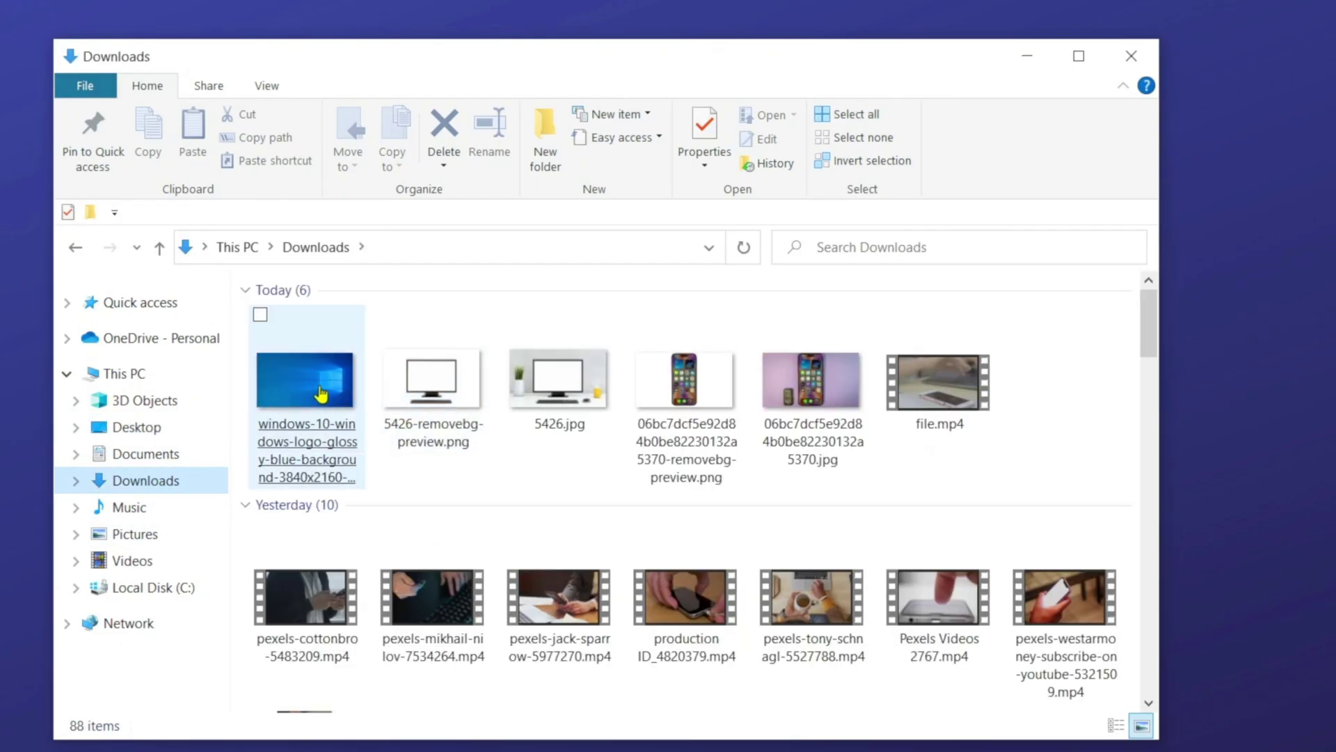
Copy the Windows 10 logo wallpaper image and paste it into the empty Transfer folder.
left_click(268, 359)
right_click(267, 359)
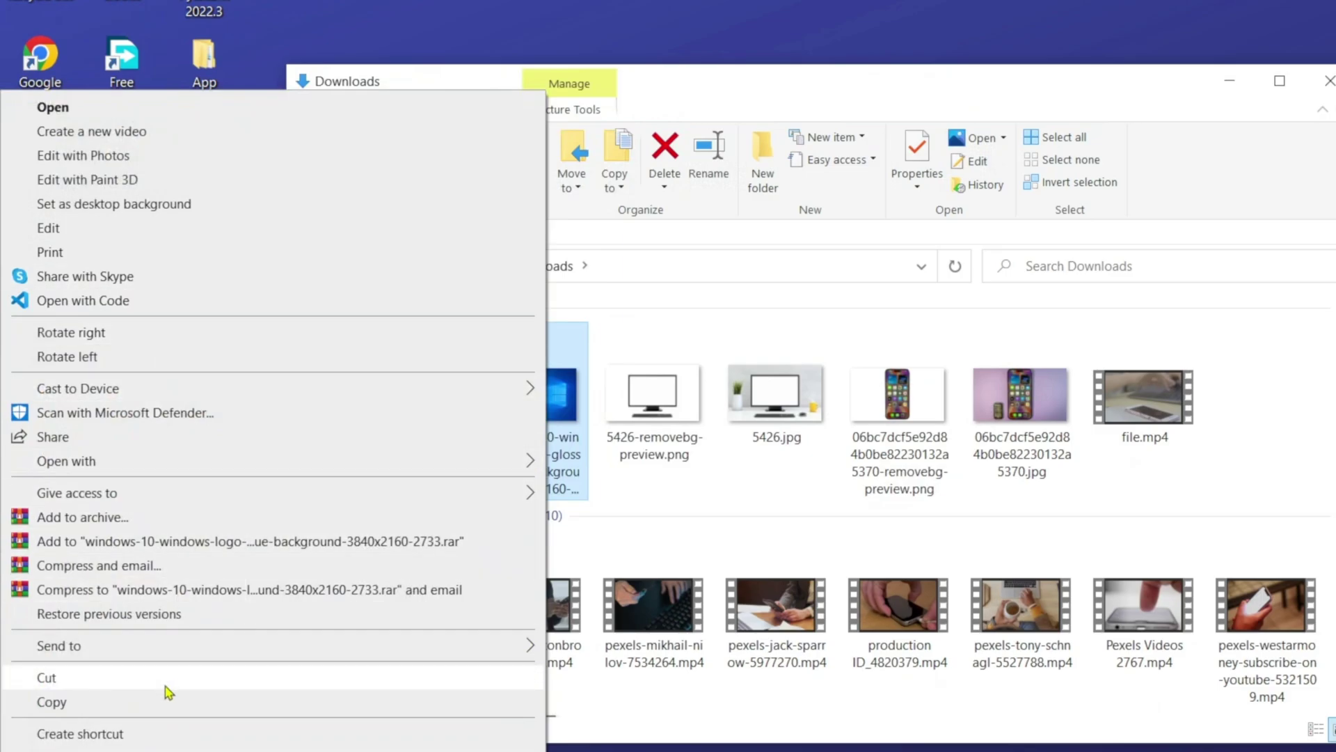
left_click(170, 702)
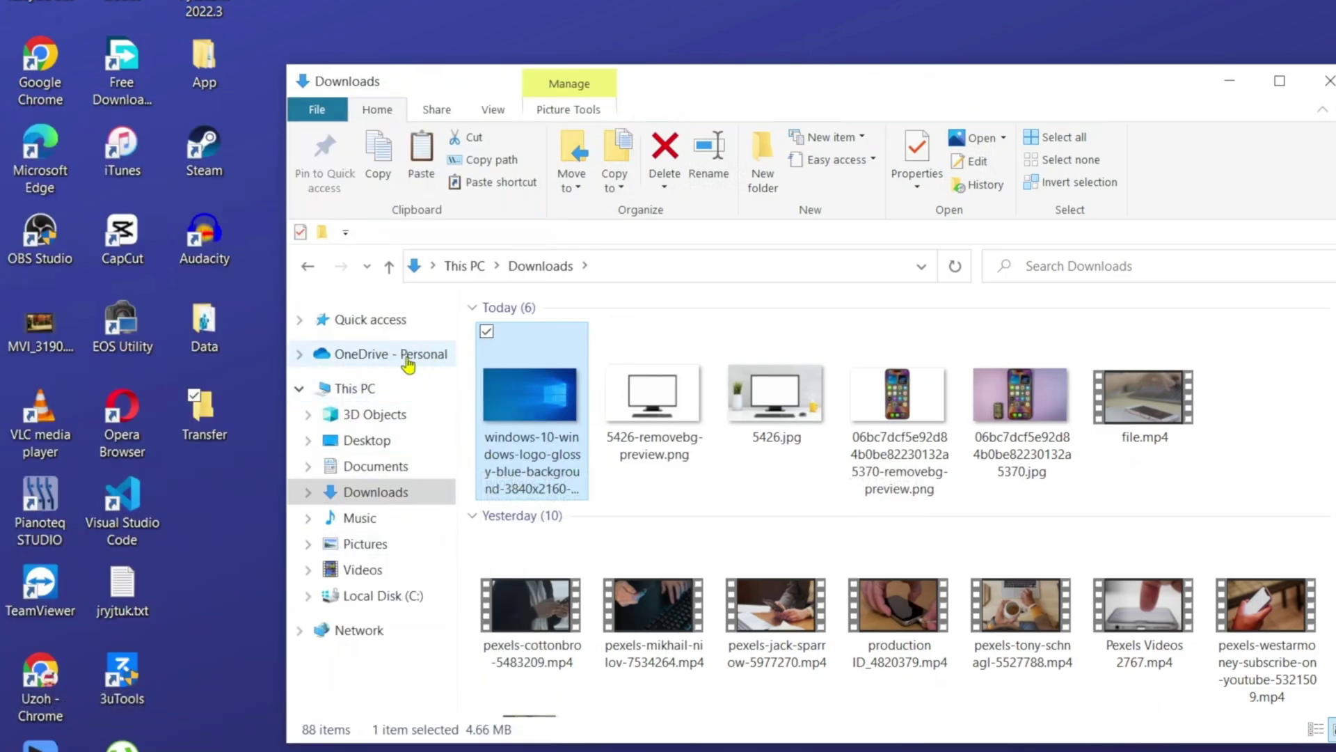
left_click(404, 440)
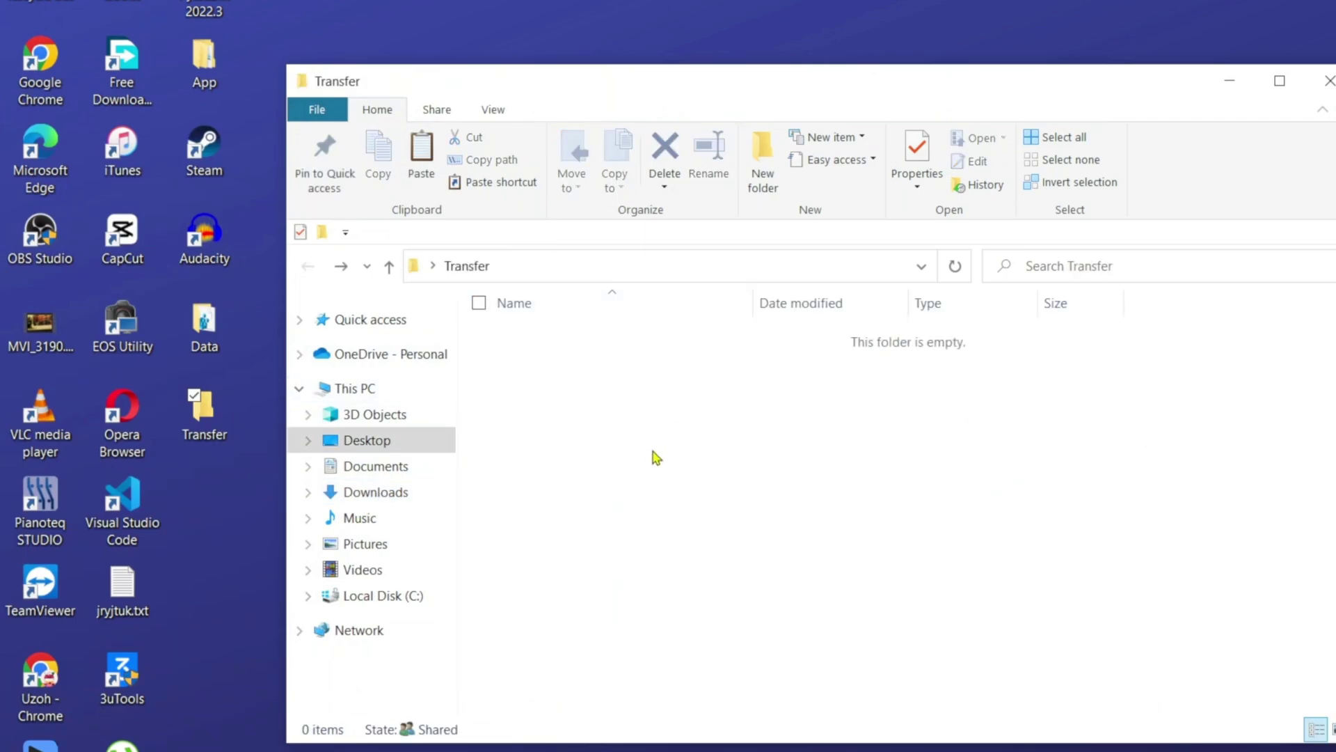
right_click(650, 454)
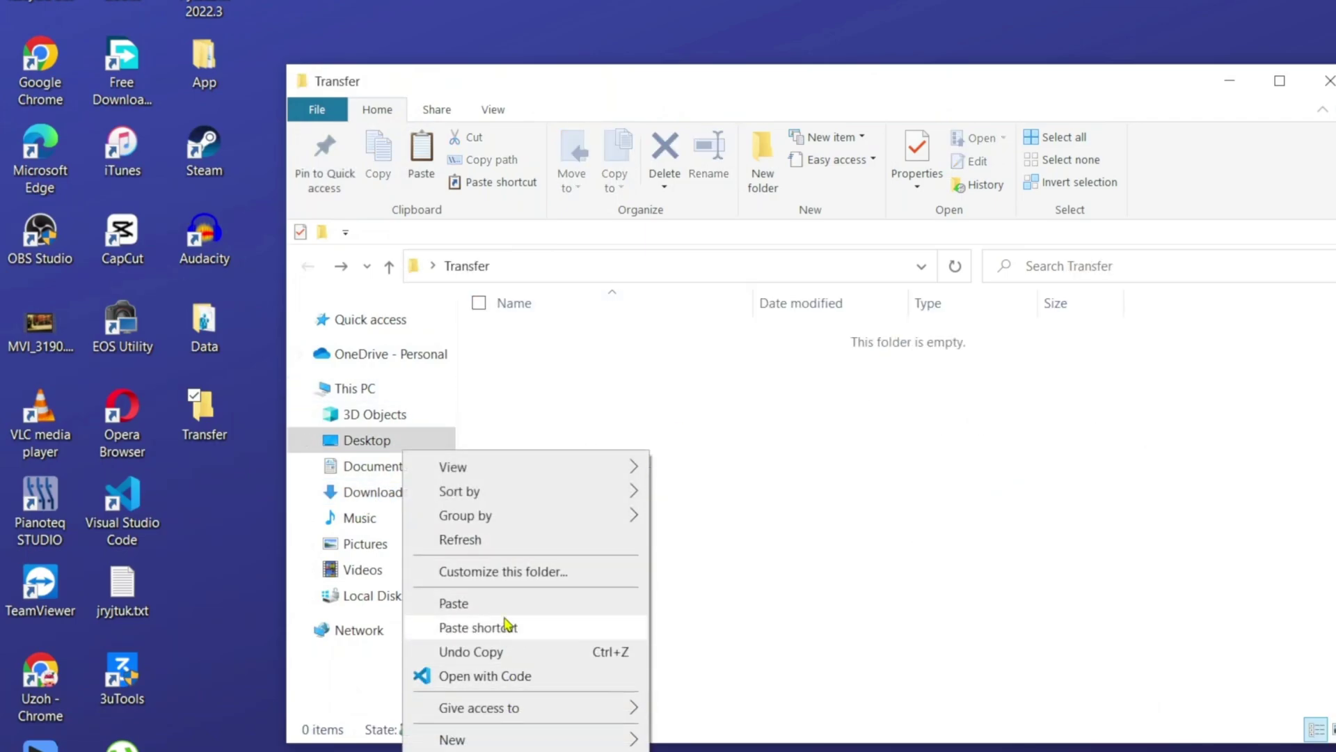
left_click(507, 604)
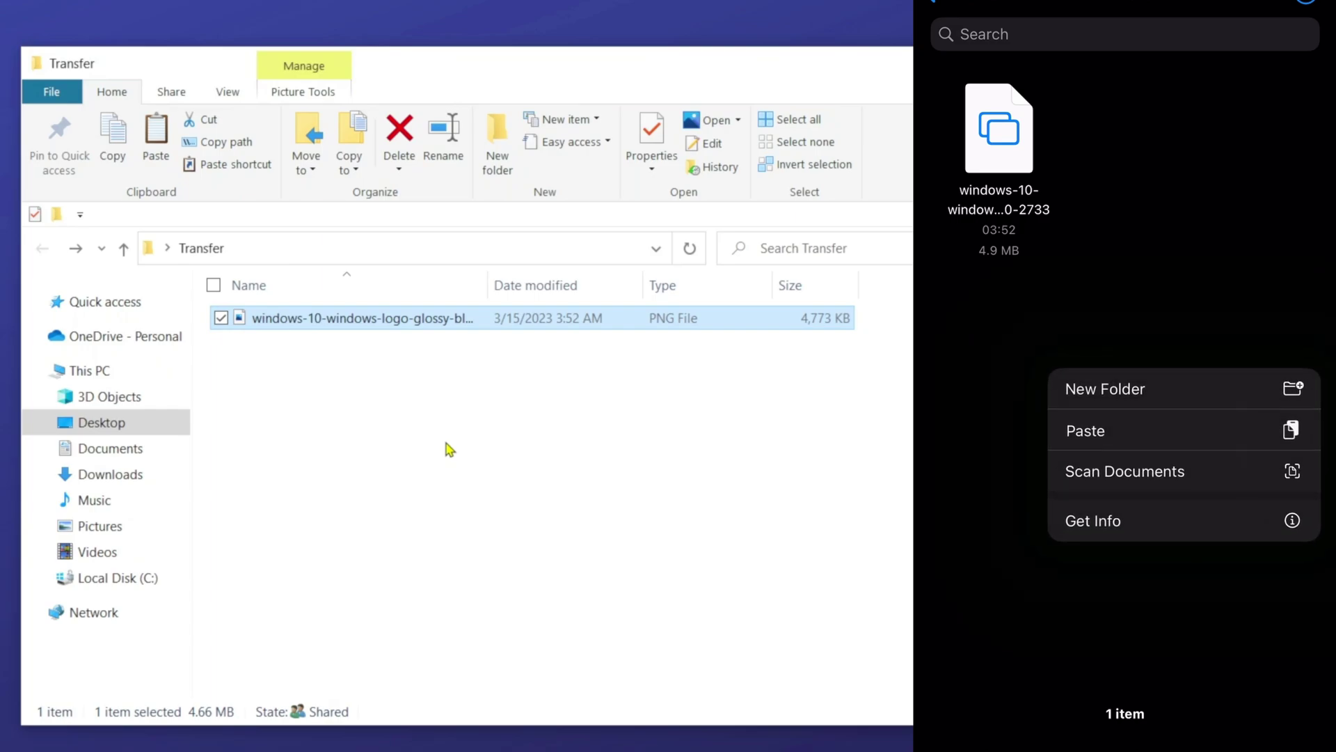
Paste a second copy of the wallpaper image into Transfer and switch to Large icons view.
key("ctrl+v")
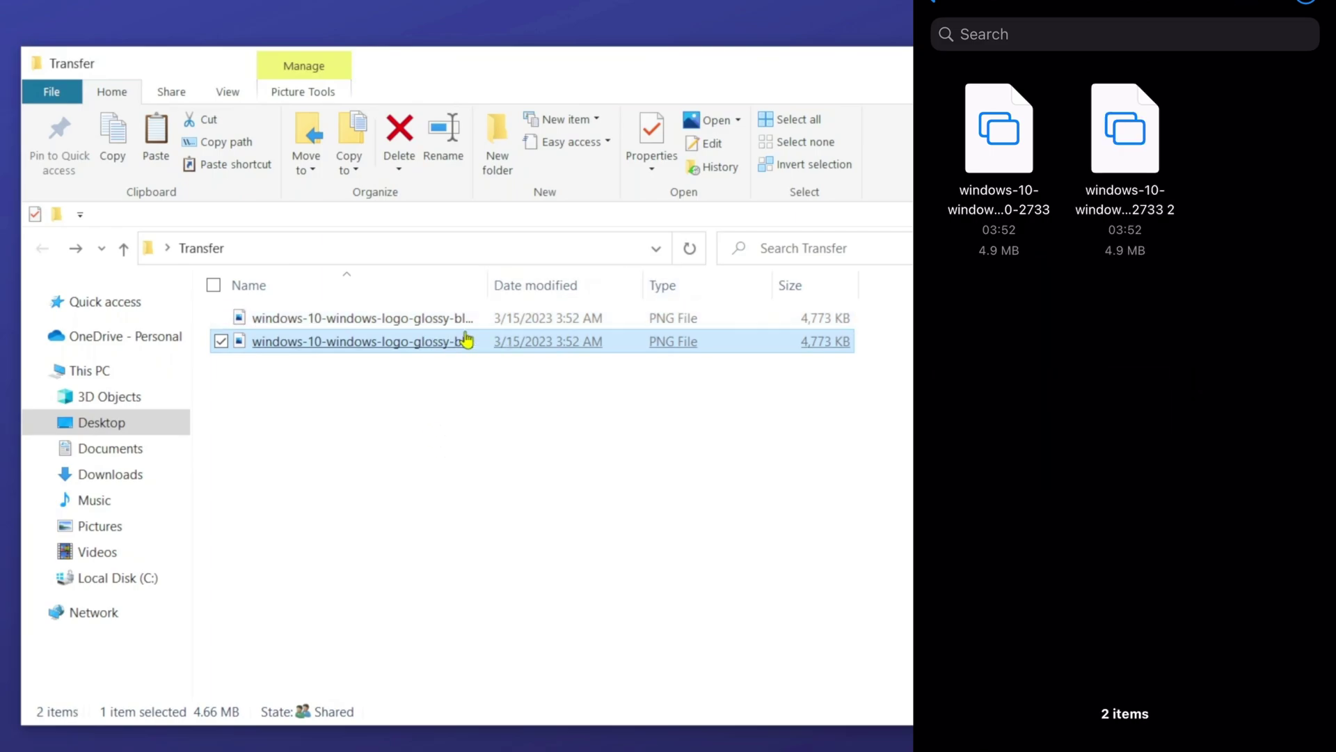
key("ctrl+shift+2")
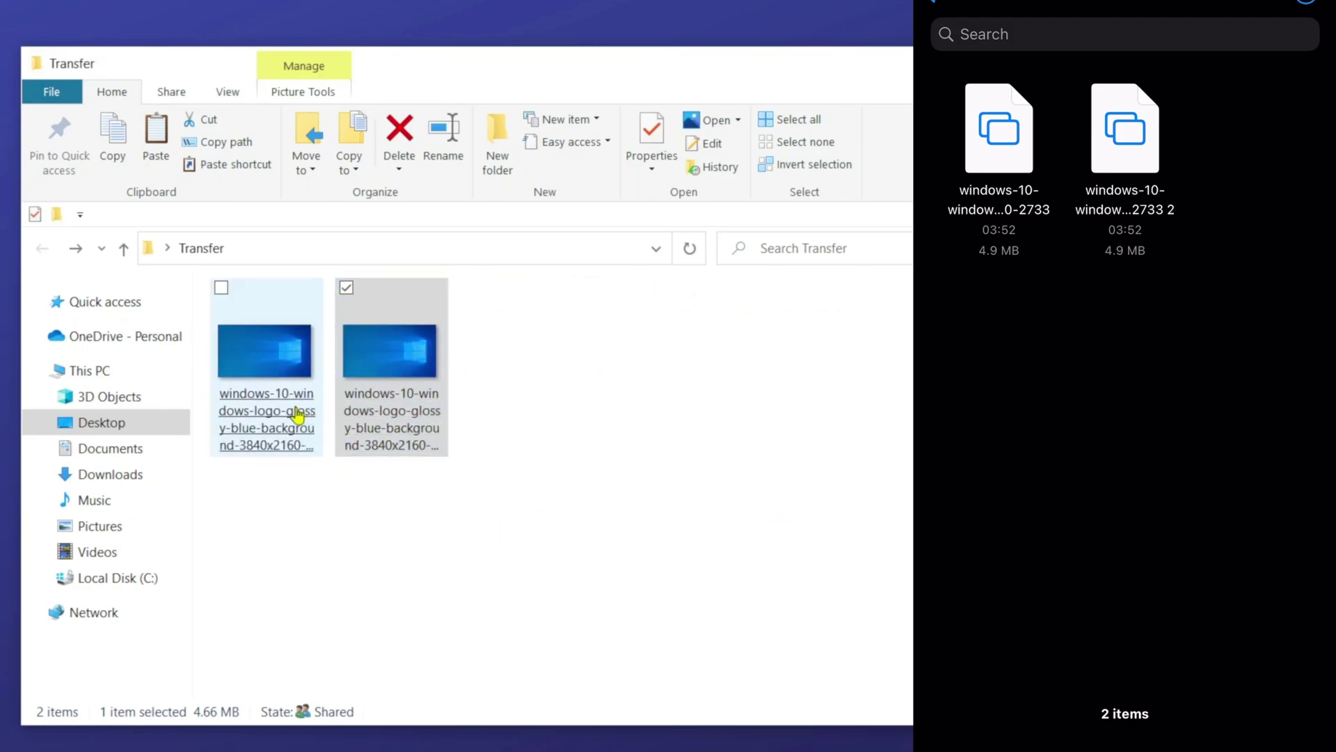
mouse_move(443, 396)
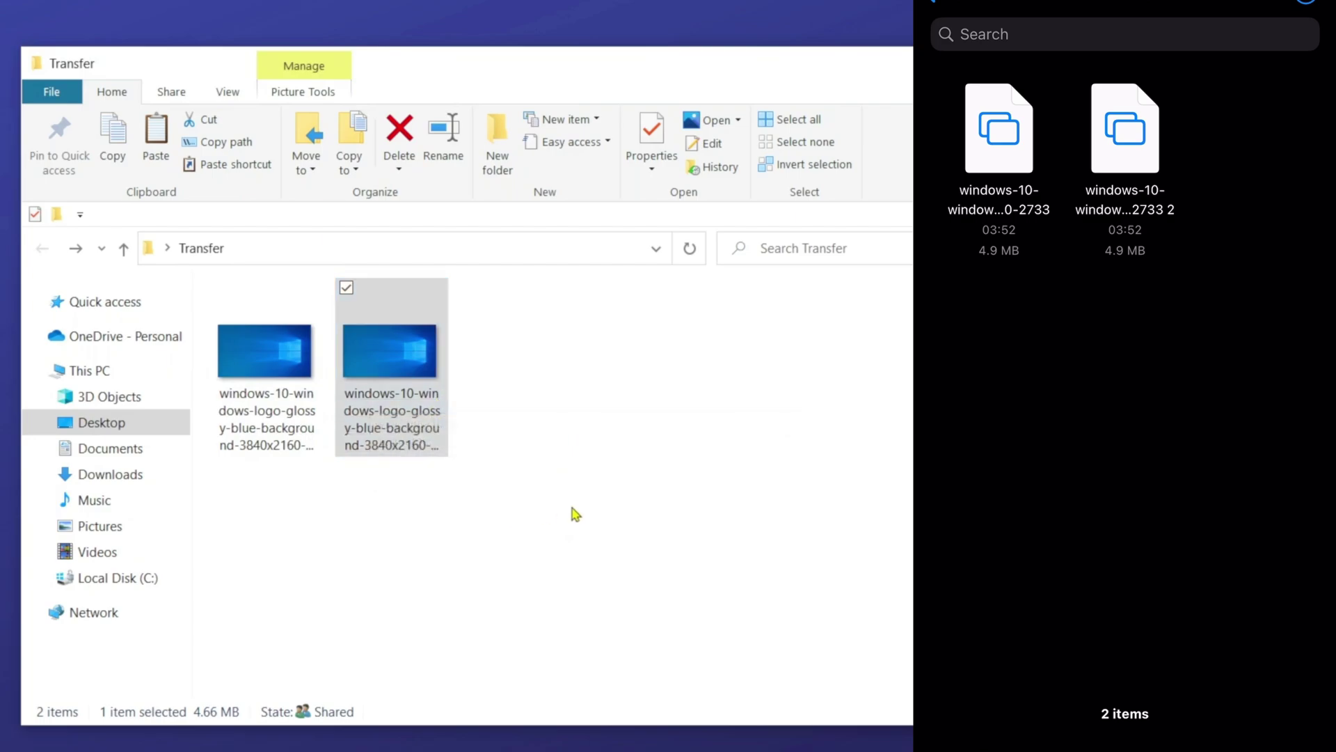